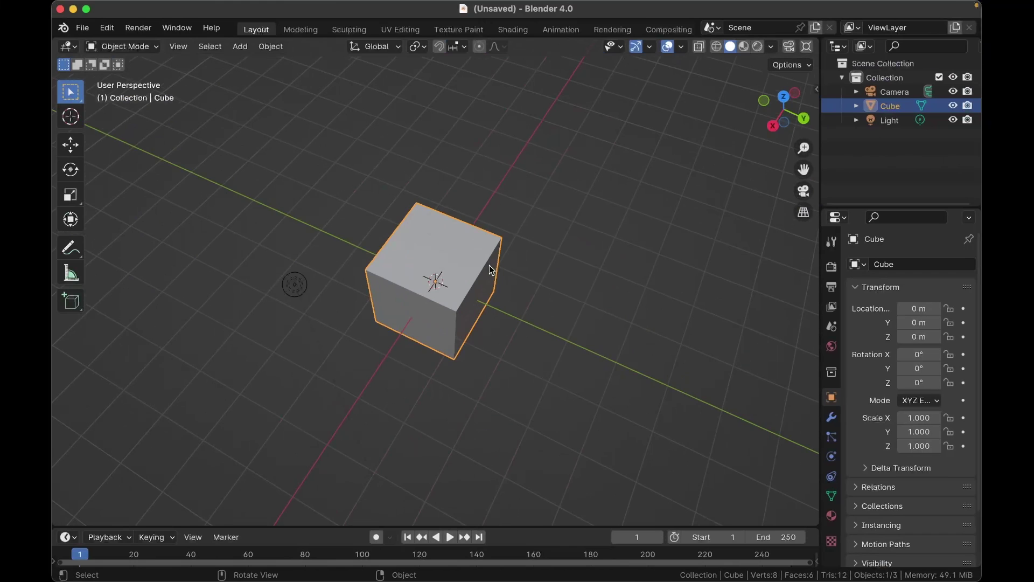
# Step: In Edit Mode, add one vertical and one horizontal centred loop cut to the cube, splitting its front into four faces
pyautogui.hscroll(10, 452, 293)
pyautogui.press('Tab')
pyautogui.hscroll(10, 451, 294)
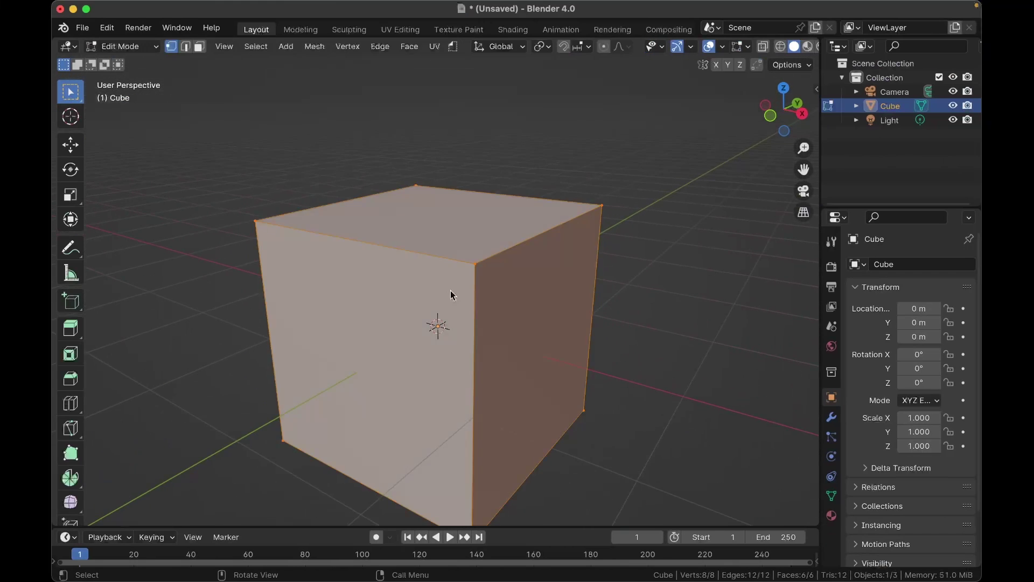
pyautogui.hotkey('ctrl', 'r')
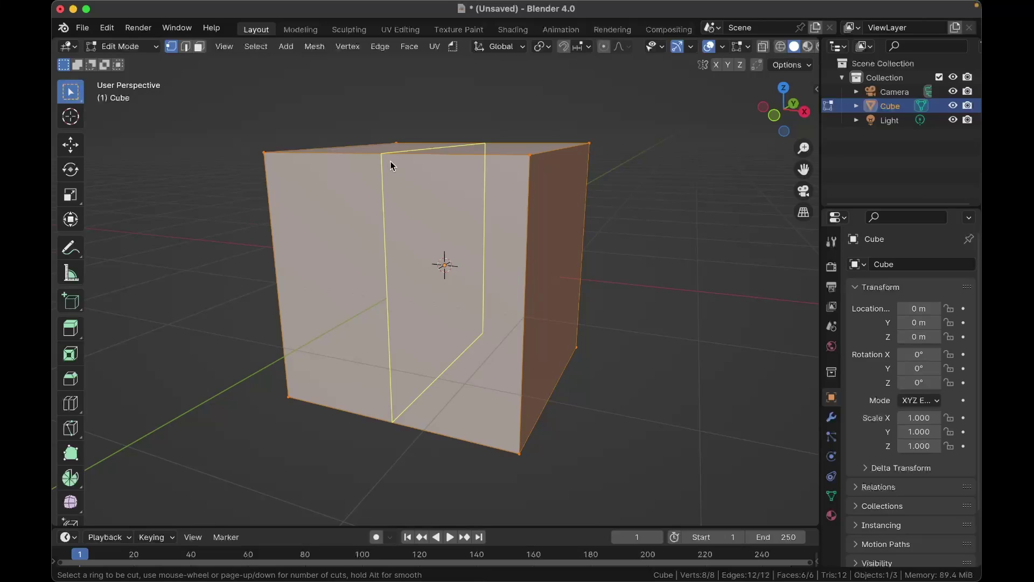
pyautogui.click(392, 166)
pyautogui.rightClick(388, 162)
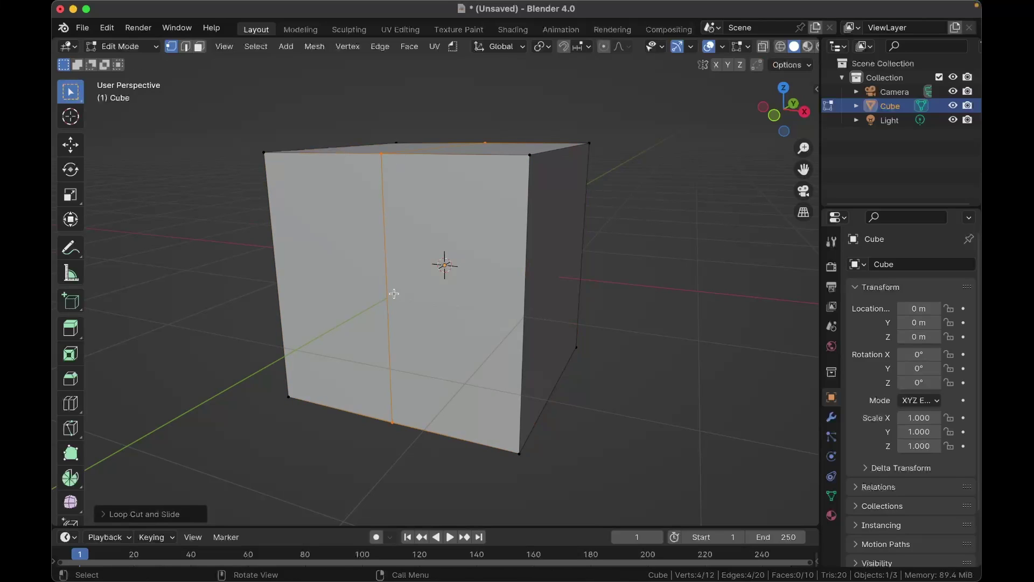
pyautogui.hotkey('ctrl', 'r')
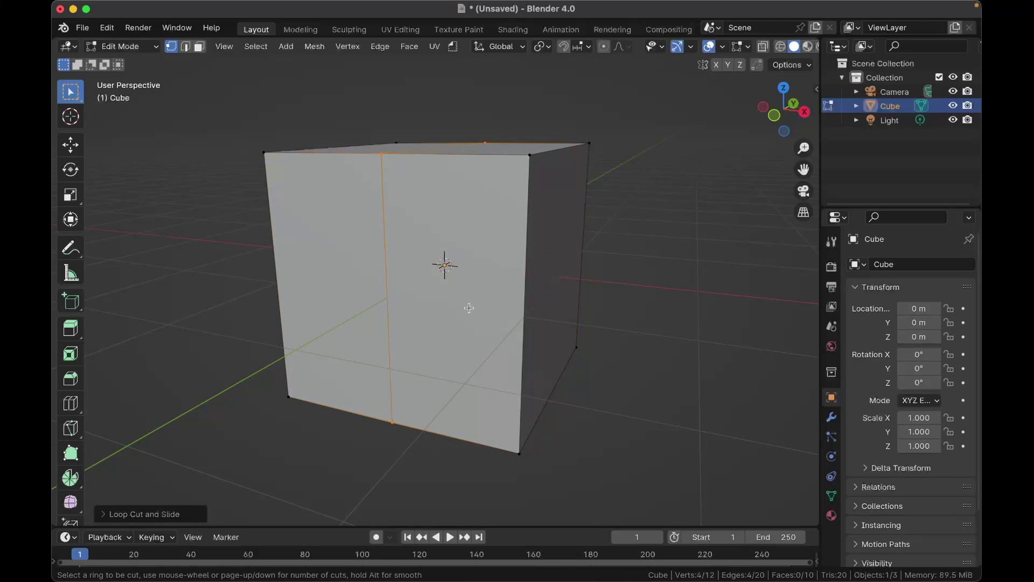
pyautogui.click(522, 275)
pyautogui.rightClick(522, 275)
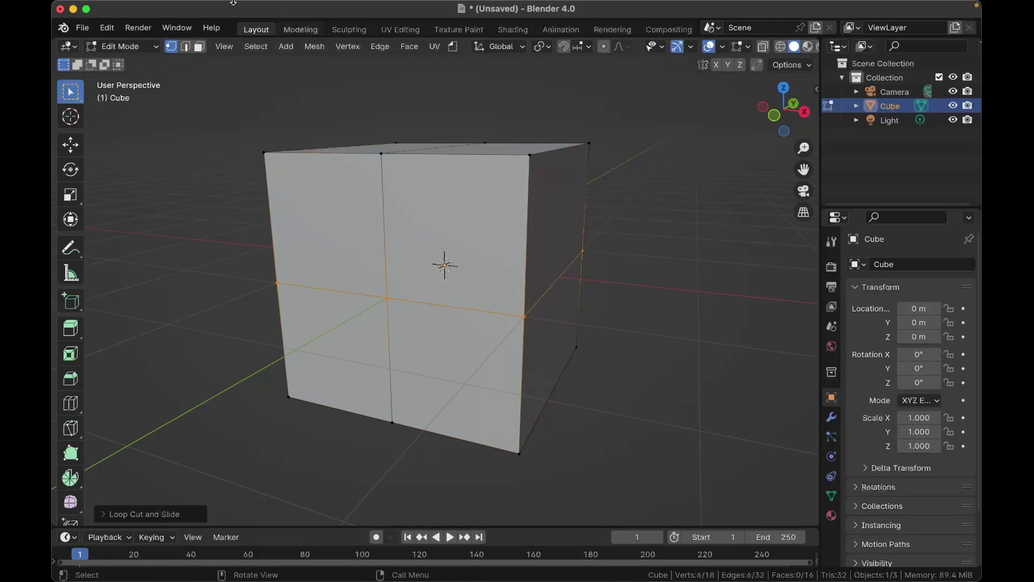
# Step: Select the four front faces of the cube and inset them individually by about 0.07 m
pyautogui.click(199, 46)
pyautogui.click(326, 221)
pyautogui.keyDown('shift'); pyautogui.click(330, 342); pyautogui.keyUp('shift')
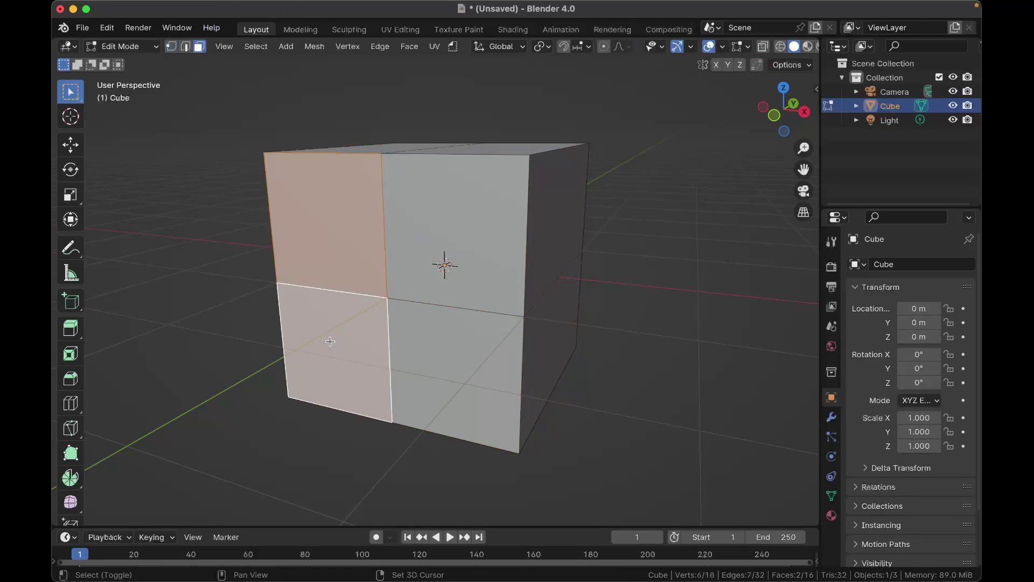
pyautogui.keyDown('shift'); pyautogui.click(398, 381); pyautogui.keyUp('shift')
pyautogui.moveTo(397, 218); pyautogui.dragTo(407, 207, button='middle')
pyautogui.scroll(3, 397, 217)
pyautogui.keyDown('shift'); pyautogui.click(586, 286); pyautogui.keyUp('shift')
pyautogui.press('i')
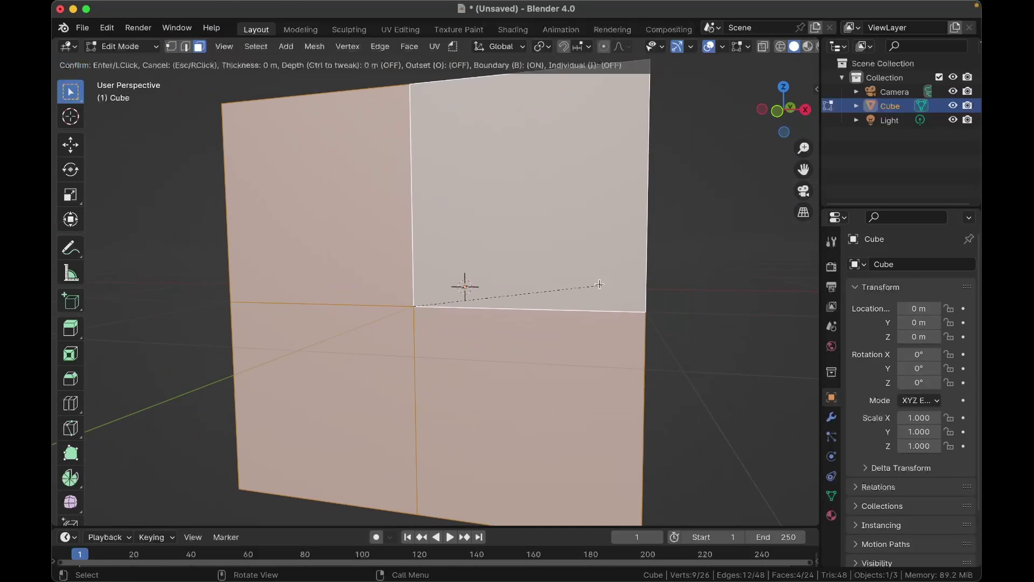
pyautogui.press('i')
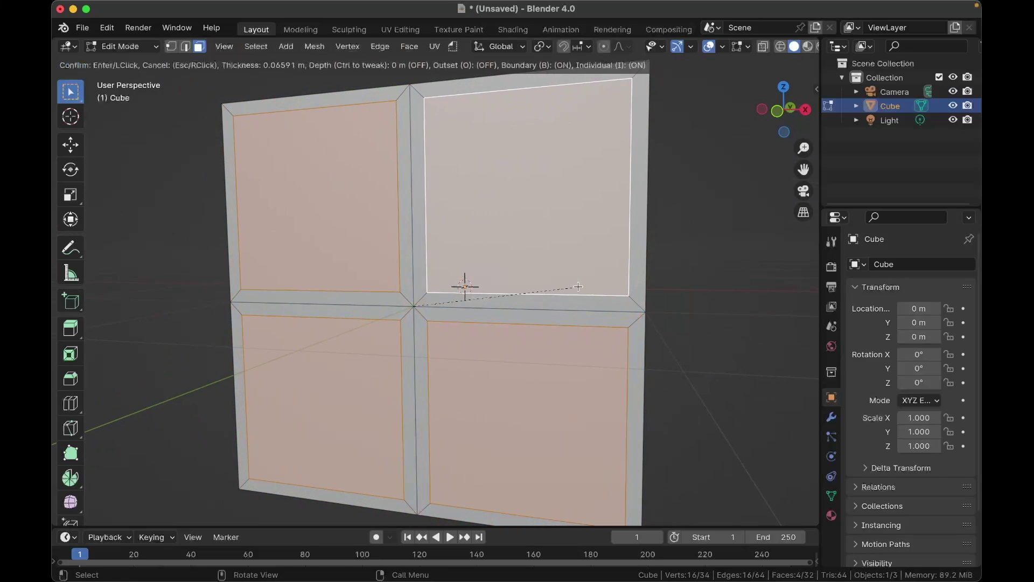
pyautogui.click(576, 286)
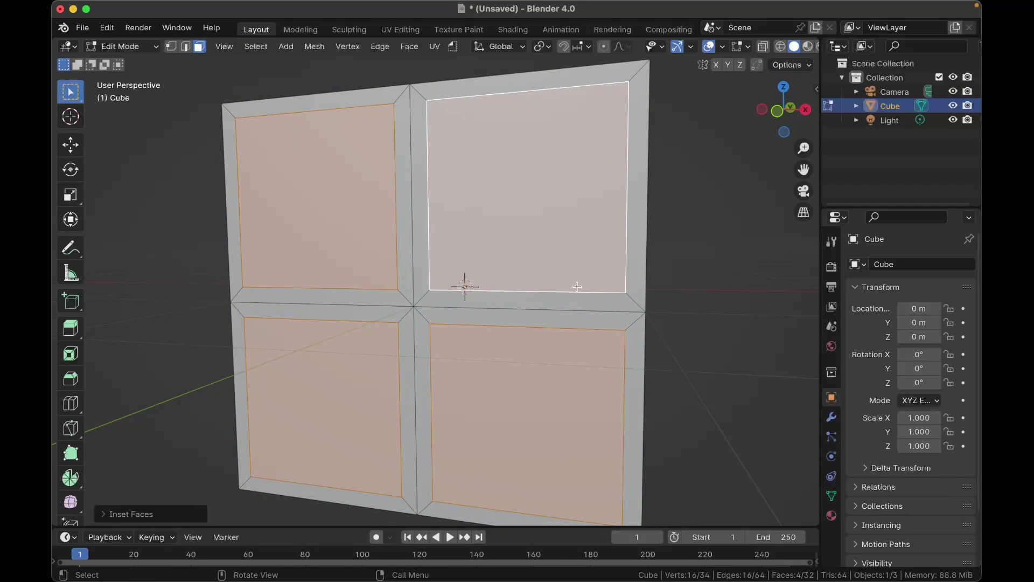
pyautogui.click(171, 47)
pyautogui.click(239, 118)
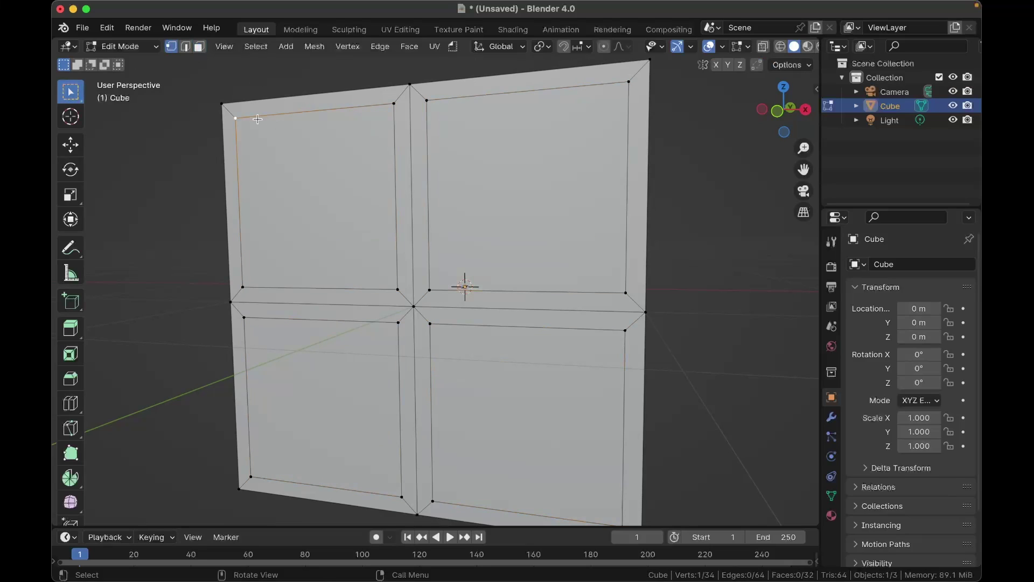
pyautogui.click(200, 47)
pyautogui.click(299, 161)
pyautogui.keyDown('shift'); pyautogui.click(300, 399); pyautogui.keyUp('shift')
pyautogui.keyDown('shift'); pyautogui.click(506, 417); pyautogui.keyUp('shift')
pyautogui.keyDown('shift'); pyautogui.click(511, 113); pyautogui.keyUp('shift')
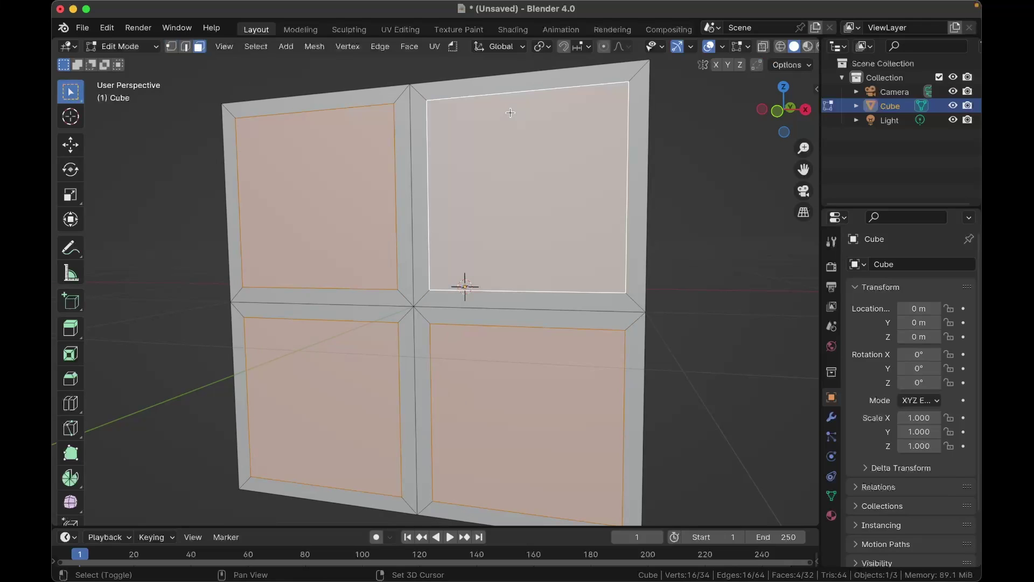
# Step: Round the corners of the four inset faces with a vertex bevel of 4 segments, about 0.09 m wide
pyautogui.click(171, 47)
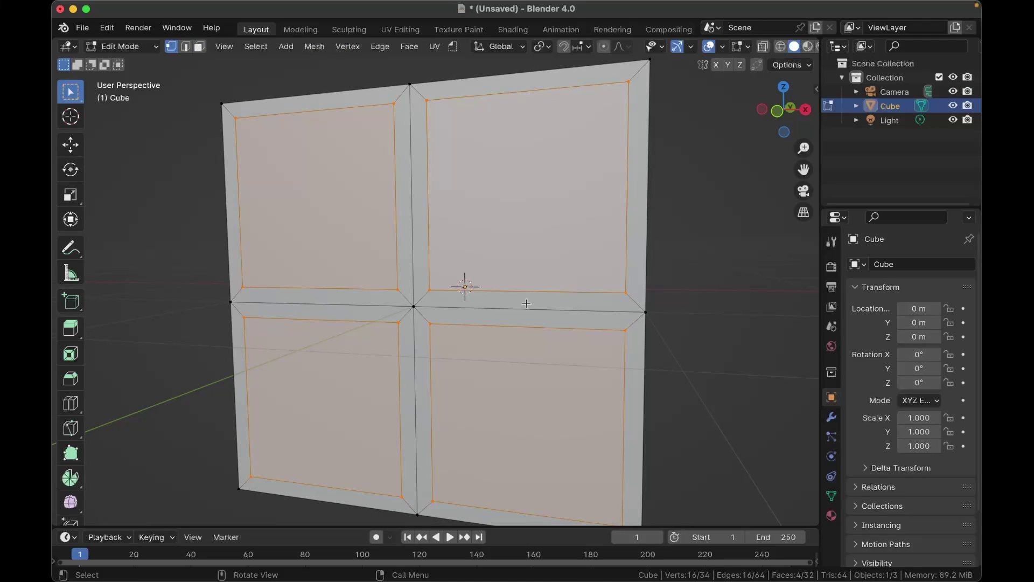
pyautogui.hotkey('ctrl', 'b')
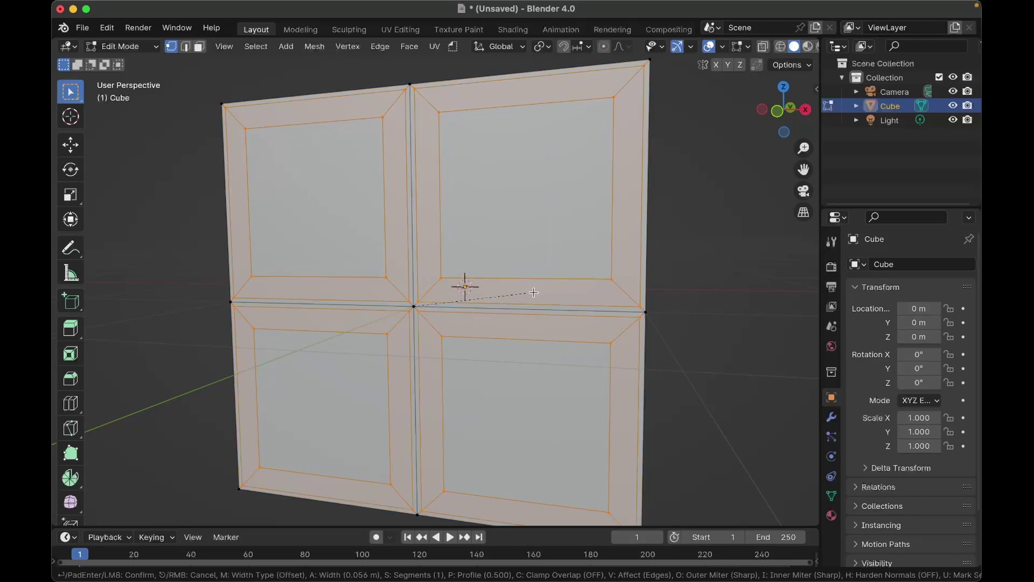
pyautogui.press('v')
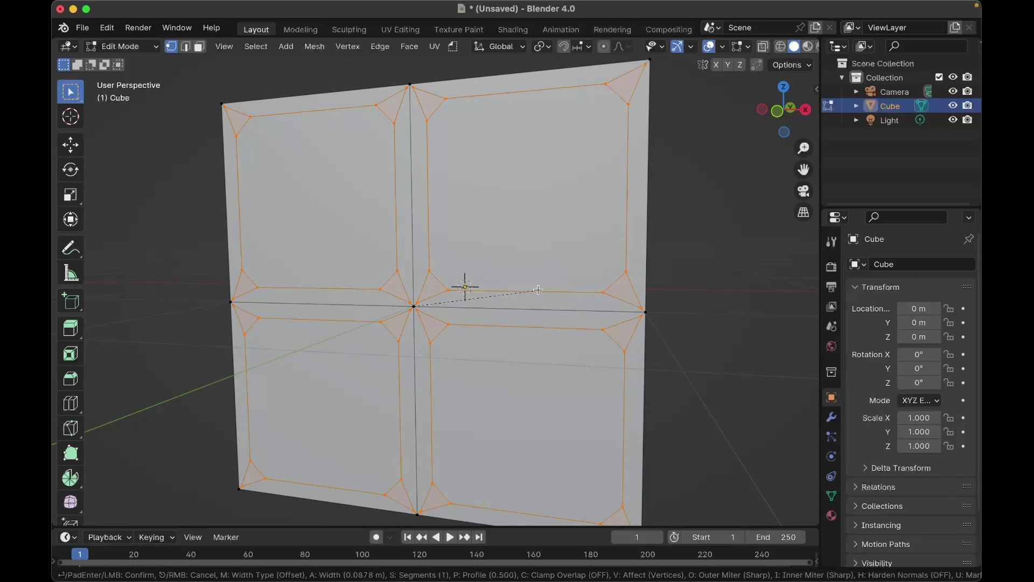
pyautogui.scroll(2, 538, 289)
pyautogui.scroll(1, 538, 290)
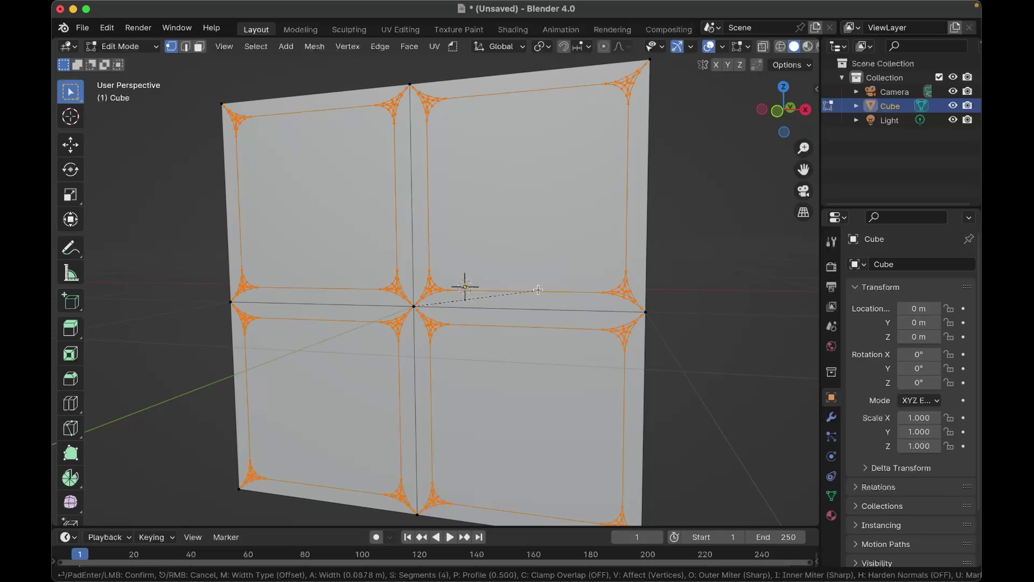
pyautogui.click(539, 290)
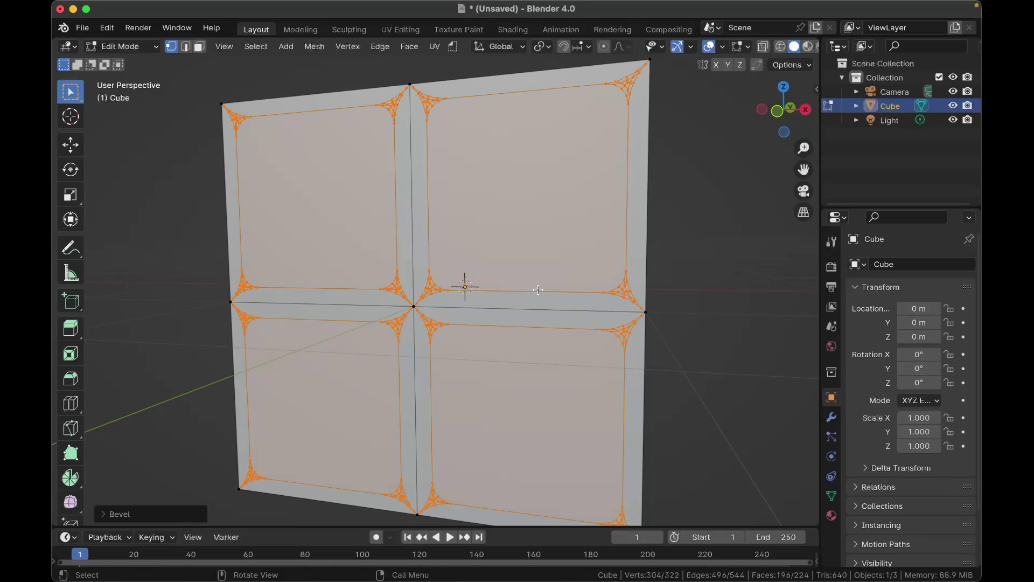
# Step: Select only the four rounded front faces and extrude them inward by about 0.022 m
pyautogui.moveTo(538, 290); pyautogui.dragTo(466, 270, button='middle')
pyautogui.click(200, 48)
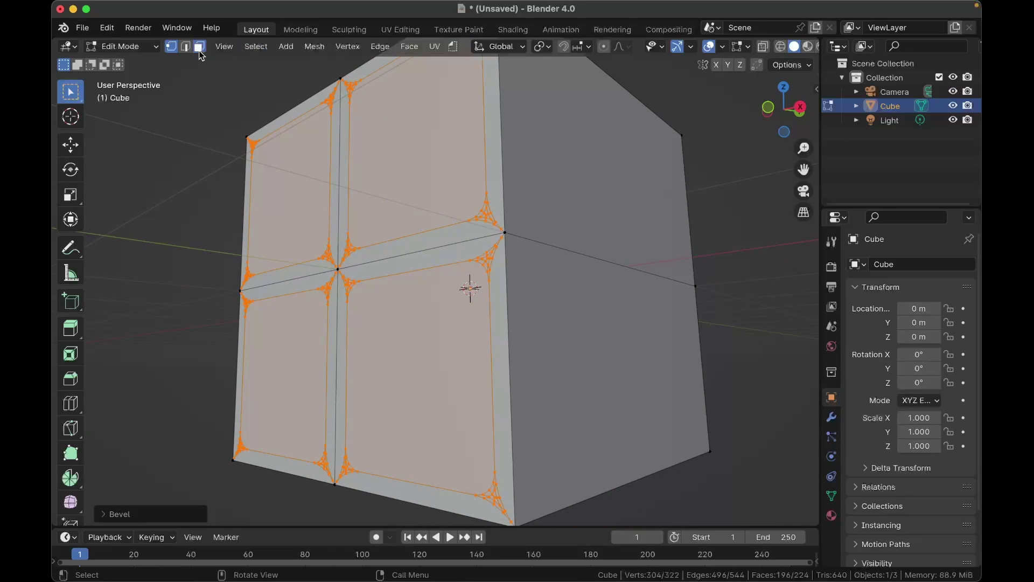
pyautogui.hscroll(-3, 303, 210)
pyautogui.click(303, 210)
pyautogui.keyDown('shift'); pyautogui.click(412, 205); pyautogui.keyUp('shift')
pyautogui.keyDown('shift'); pyautogui.click(419, 363); pyautogui.keyUp('shift')
pyautogui.keyDown('shift'); pyautogui.click(269, 352); pyautogui.keyUp('shift')
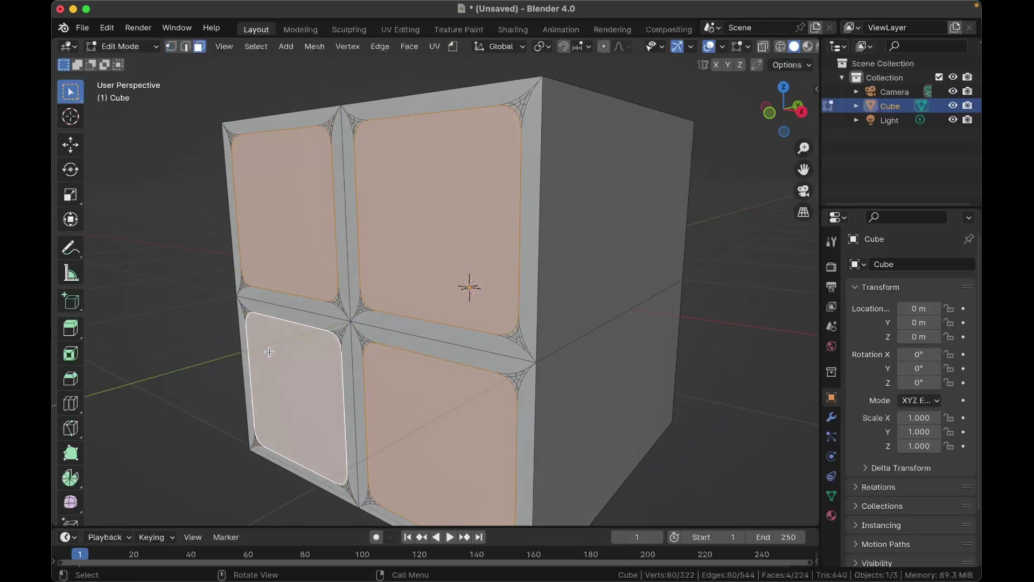
pyautogui.hscroll(-5, 270, 351)
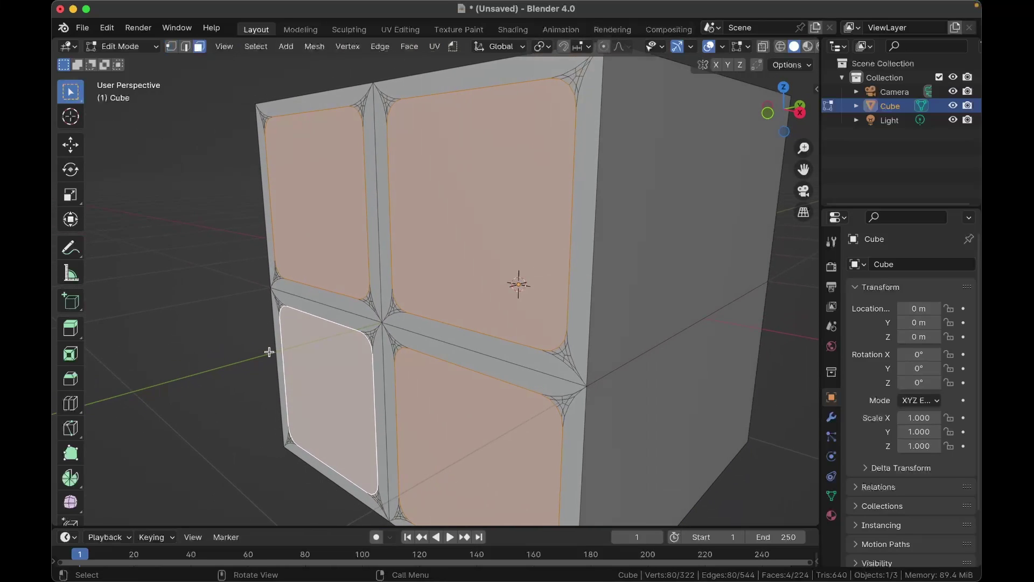
pyautogui.hscroll(-3, 339, 332)
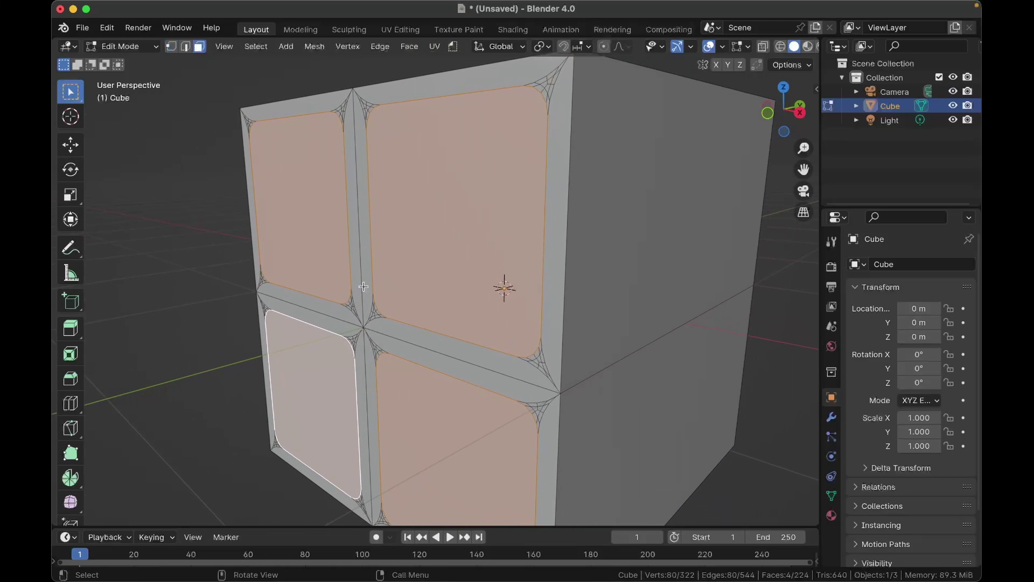
pyautogui.press('e')
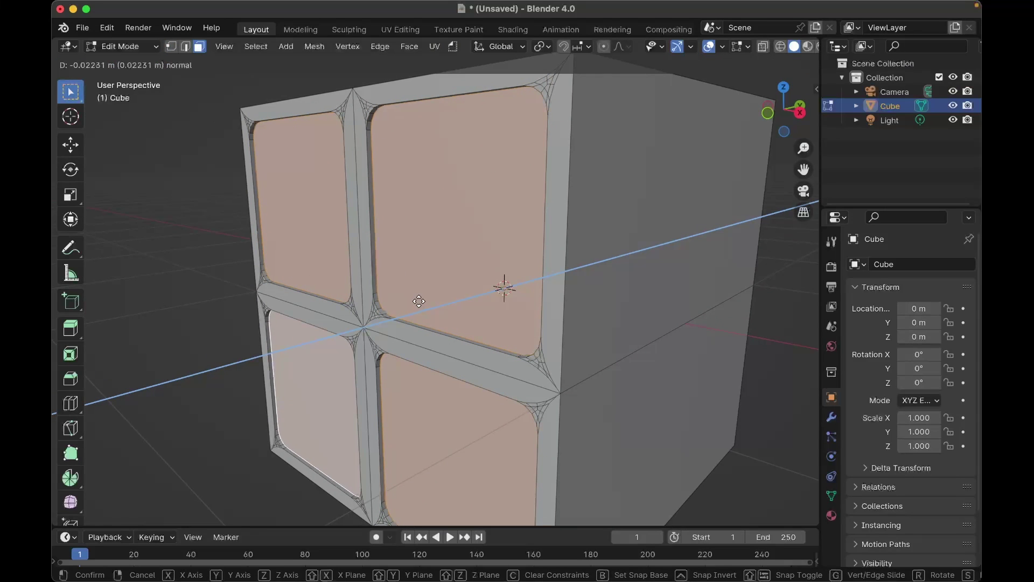
pyautogui.click(419, 300)
# Step: Inset the four recessed faces individually by about 0.021 m and extrude them about 0.009 m further inward
pyautogui.scroll(4, 455, 201)
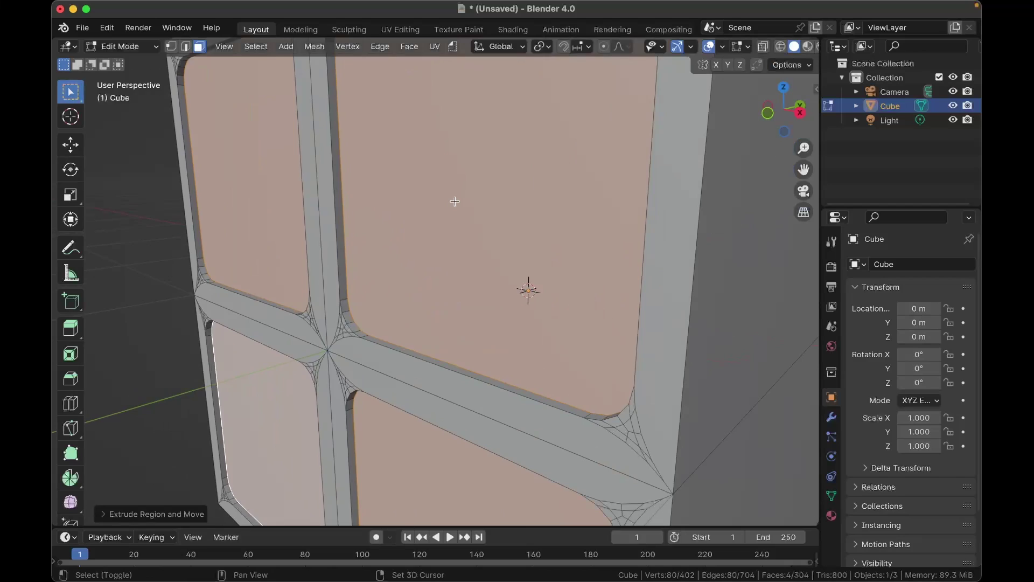
pyautogui.scroll(2, 455, 201)
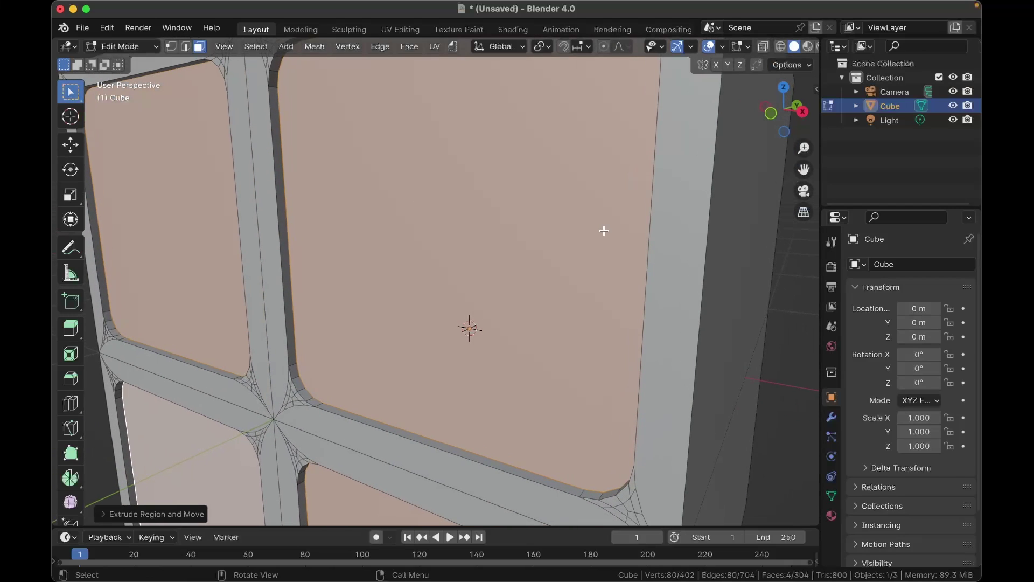
pyautogui.press('i')
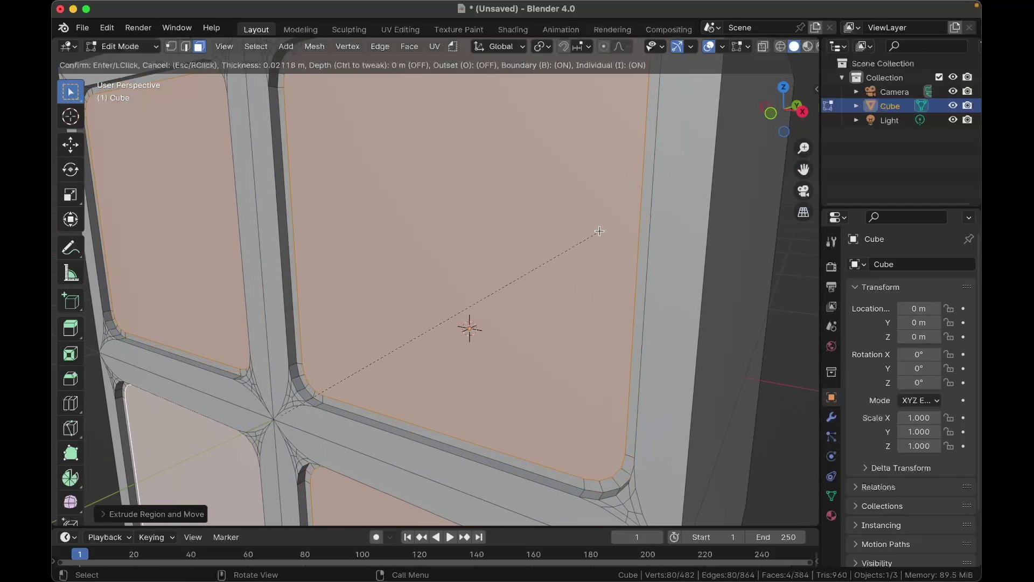
pyautogui.click(600, 232)
pyautogui.press('g')
pyautogui.press('z')
pyautogui.press('z')
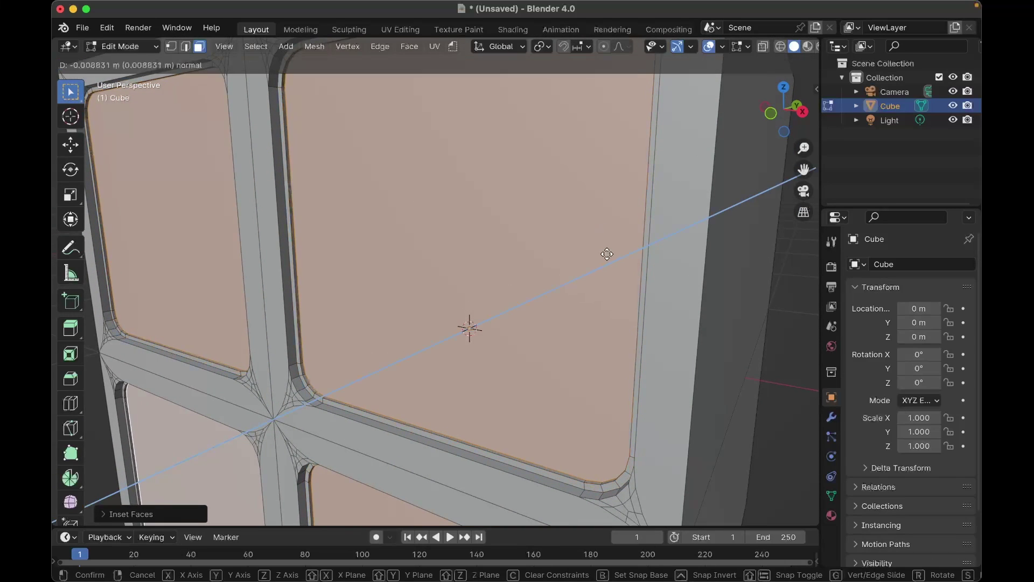
pyautogui.click(606, 254)
# Step: Inset the four recessed faces three more times, by about 0.014 m, 0.016 m and 0.011 m
pyautogui.press('i')
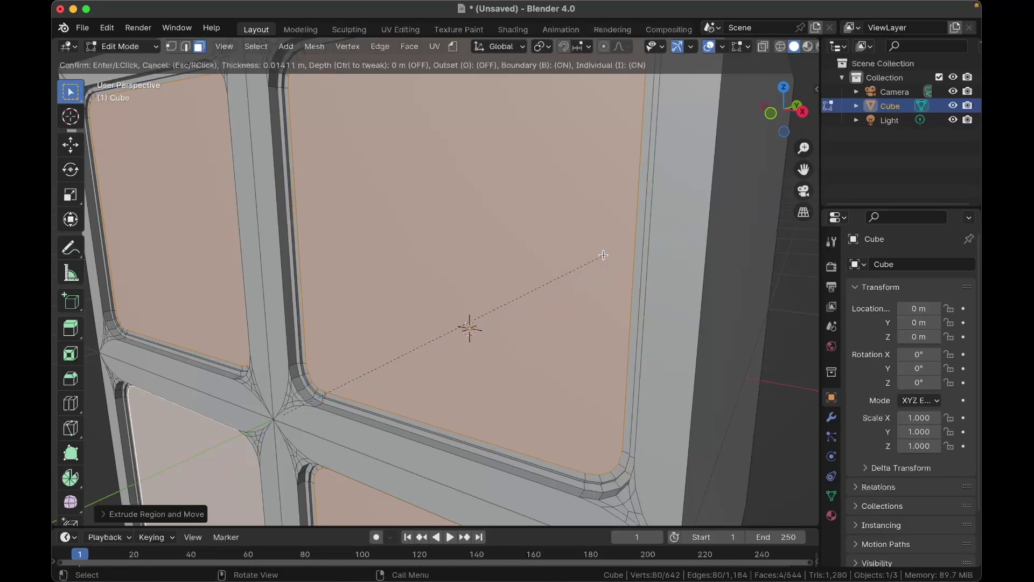
pyautogui.click(603, 254)
pyautogui.press('i')
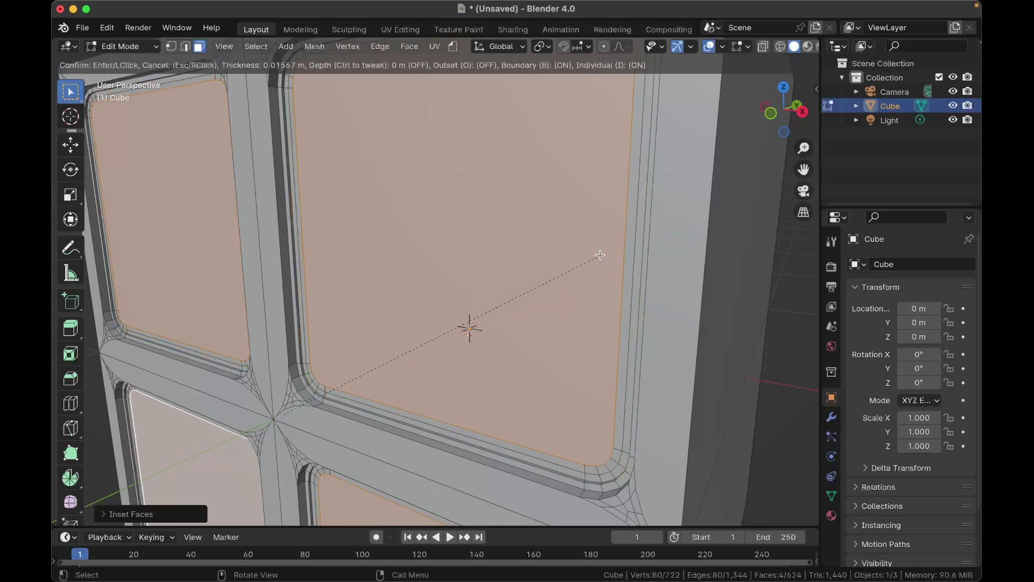
pyautogui.click(599, 255)
pyautogui.press('i')
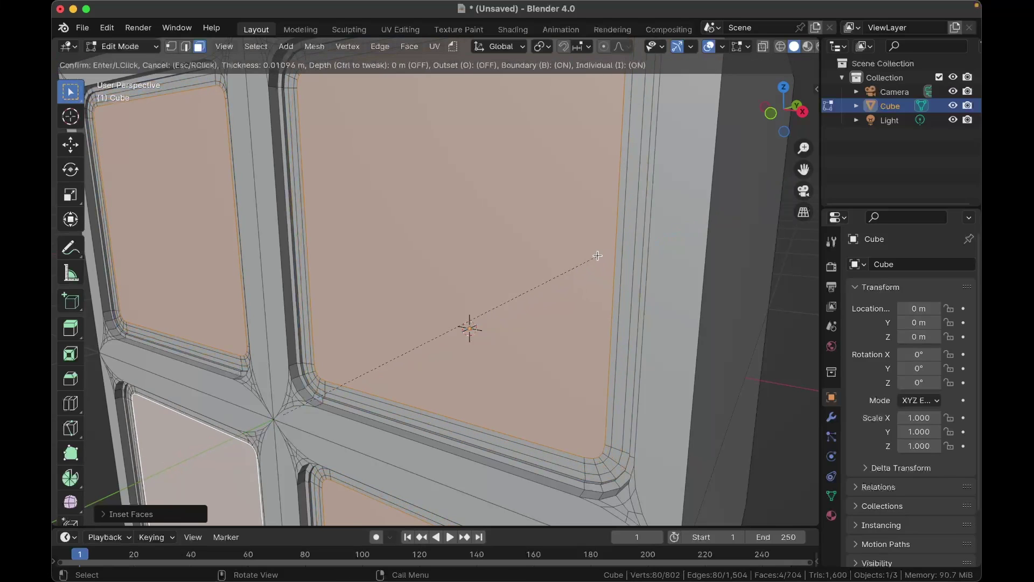
pyautogui.press('Escape')
# Step: Extrude the four innermost faces inward by about 0.033 m
pyautogui.hscroll(-5, 654, 303)
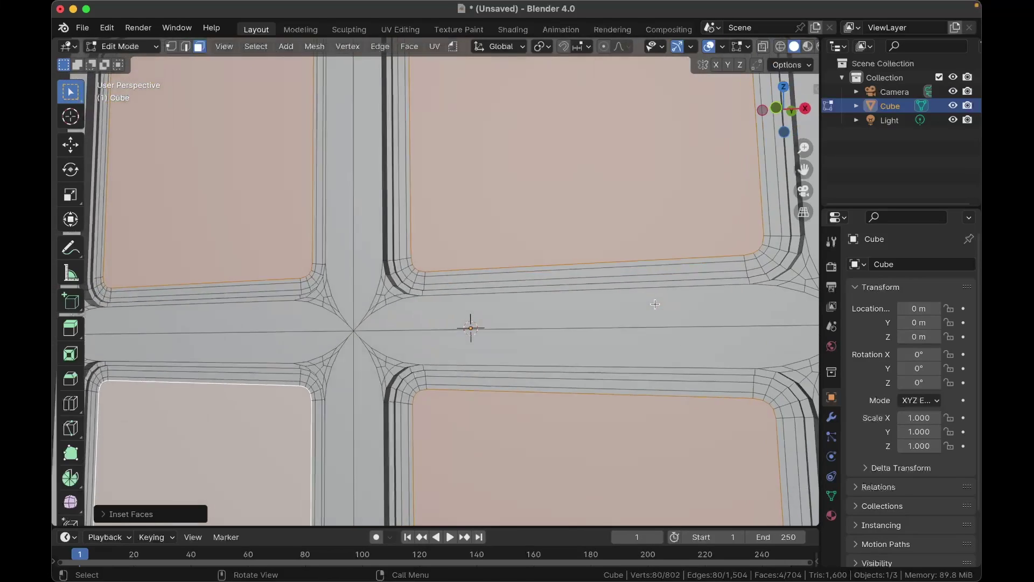
pyautogui.hscroll(4, 654, 304)
pyautogui.keyDown('shift'); pyautogui.hscroll(-3, 655, 304); pyautogui.keyUp('shift')
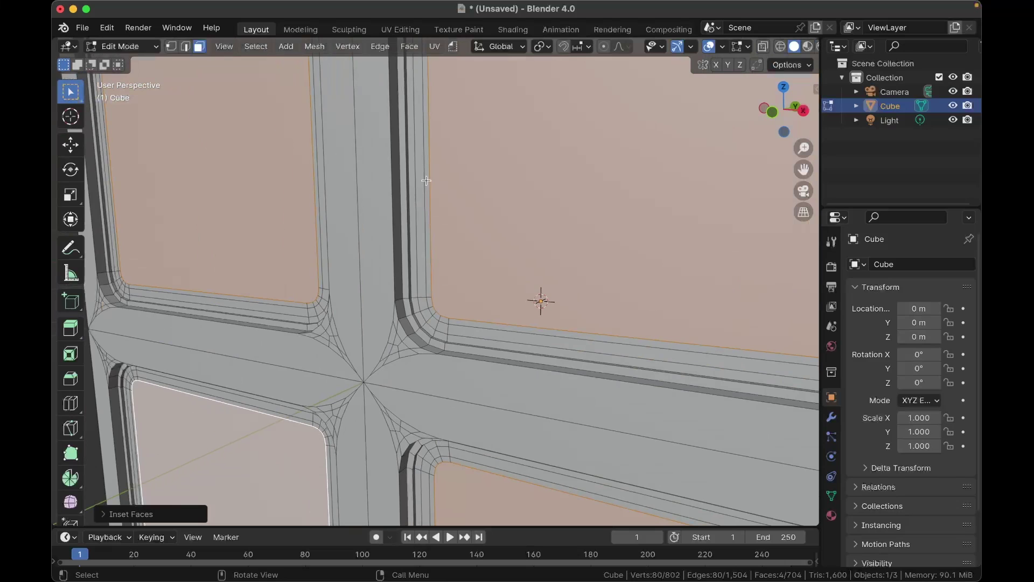
pyautogui.scroll(-2, 441, 175)
pyautogui.keyDown('shift'); pyautogui.scroll(3, 441, 175); pyautogui.keyUp('shift')
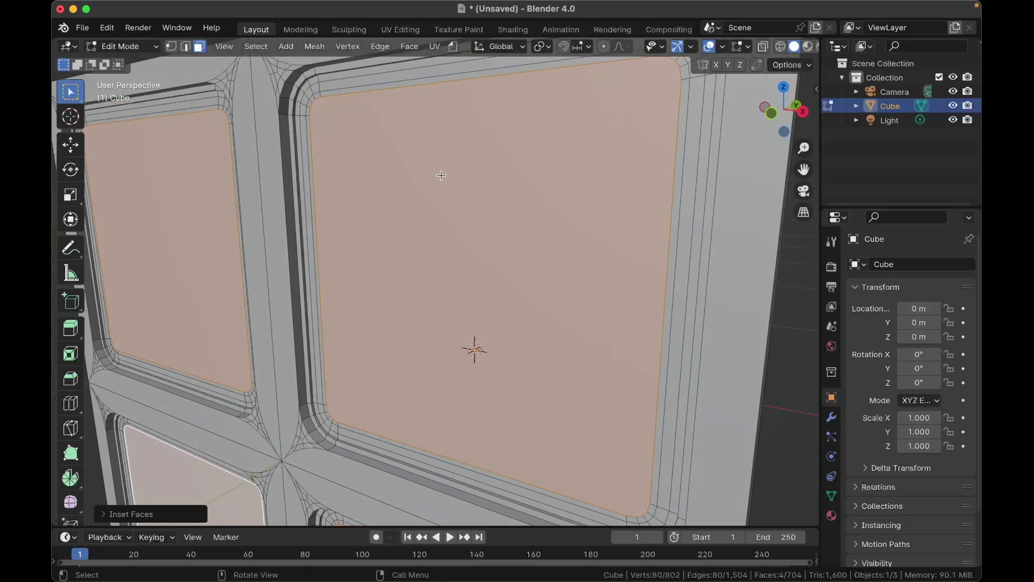
pyautogui.keyDown('shift'); pyautogui.scroll(4, 441, 175); pyautogui.keyUp('shift')
pyautogui.press('e')
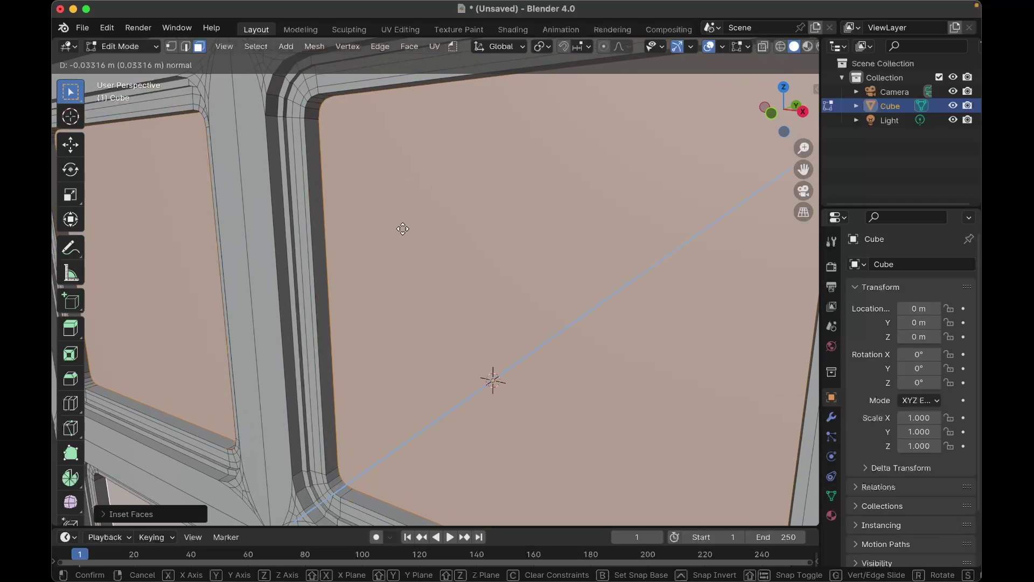
pyautogui.click(403, 229)
# Step: Separate the four selected innermost faces from the cube into their own object
pyautogui.scroll(-8, 453, 191)
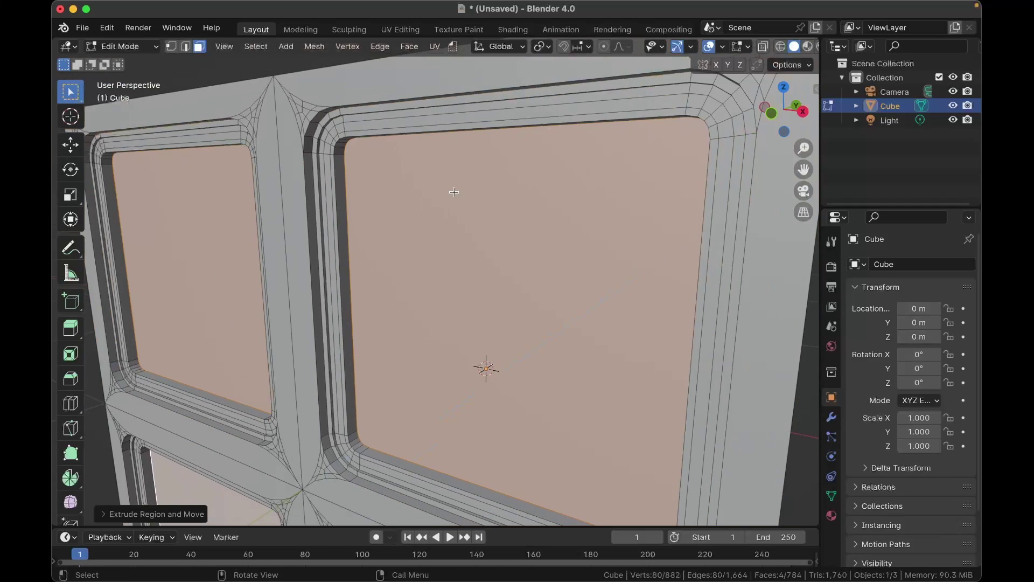
pyautogui.press('p')
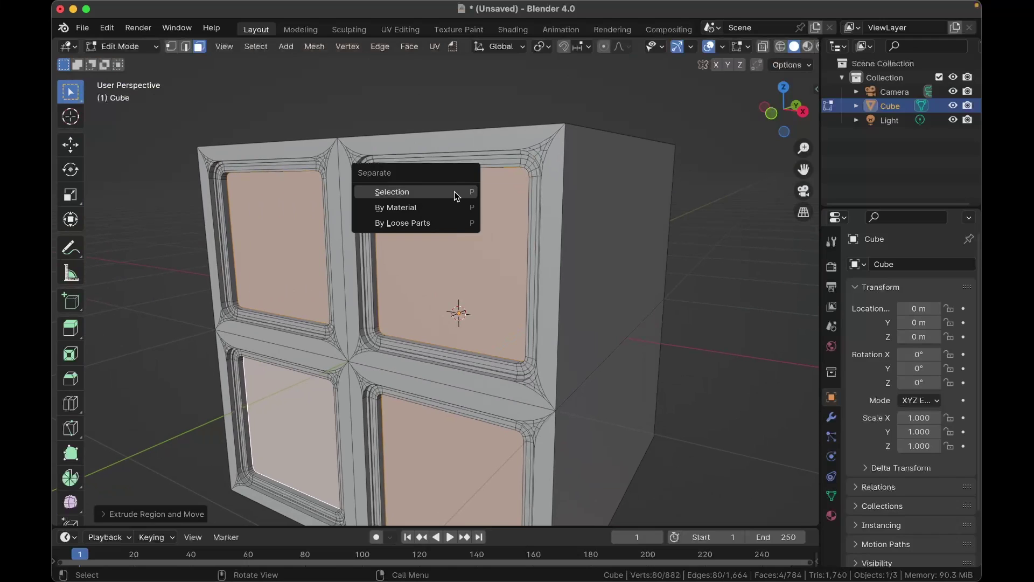
pyautogui.click(454, 192)
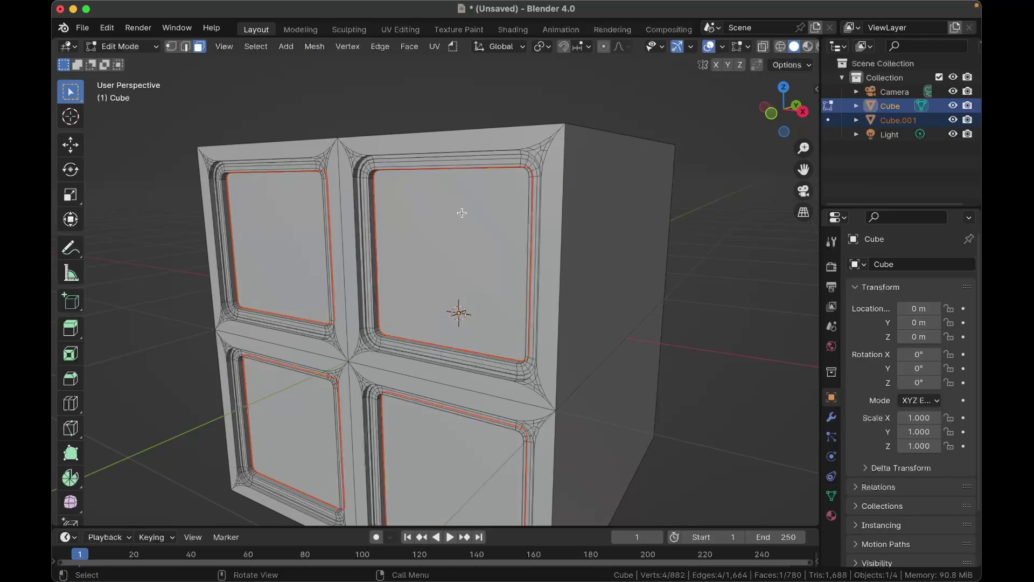
# Step: Select the middle face loop of the stepped frame in each of the cube's four recesses
pyautogui.press('Tab')
pyautogui.click(462, 212)
pyautogui.click(550, 205)
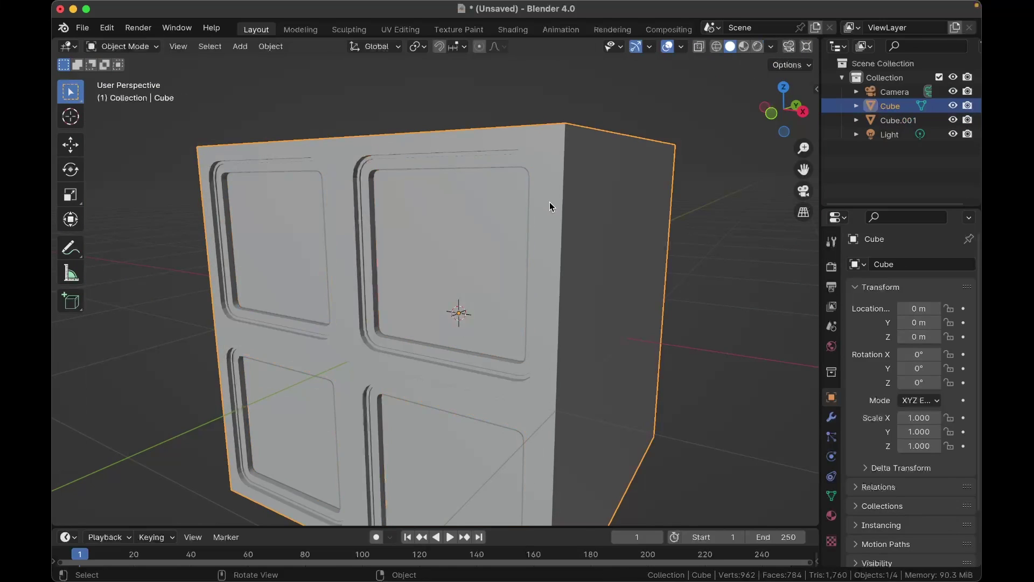
pyautogui.scroll(3, 549, 205)
pyautogui.press('Tab')
pyautogui.click(337, 217)
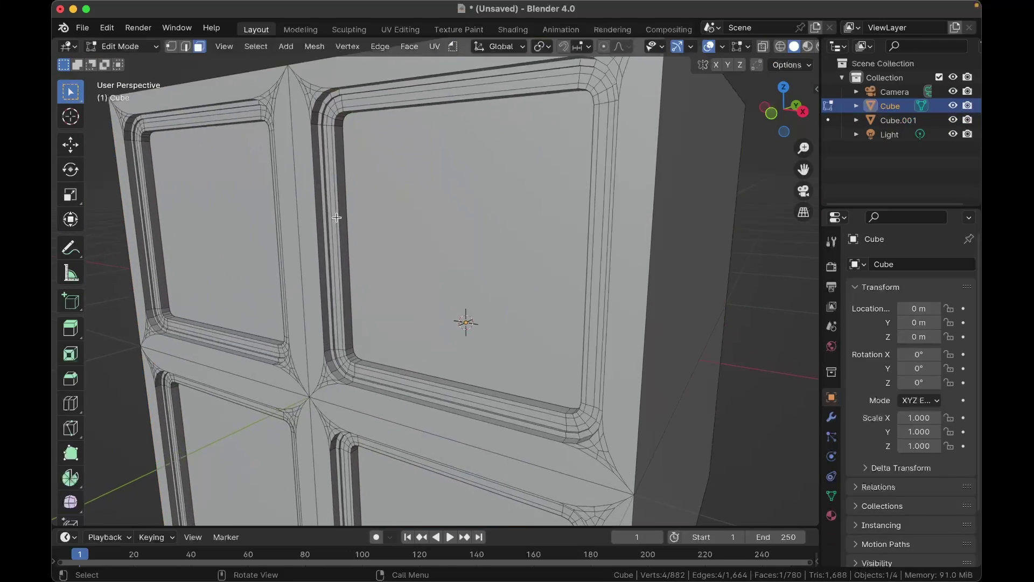
pyautogui.scroll(5, 336, 218)
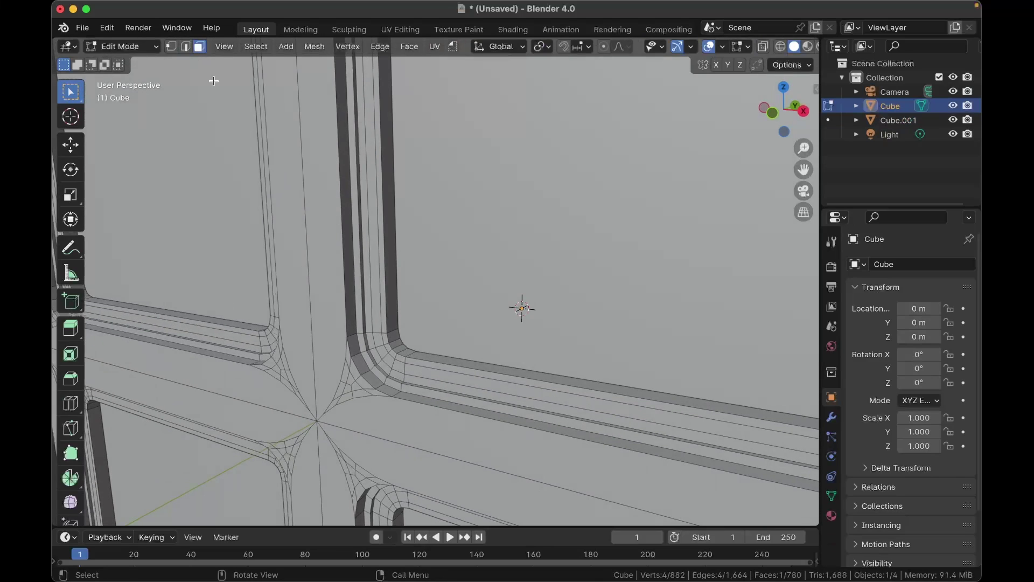
pyautogui.press('Tab')
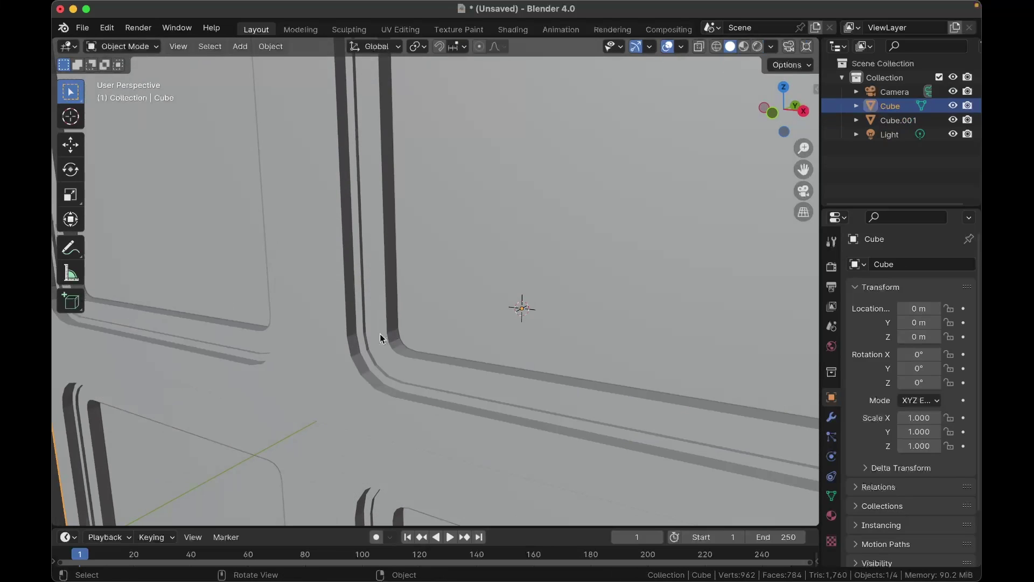
pyautogui.press('Tab')
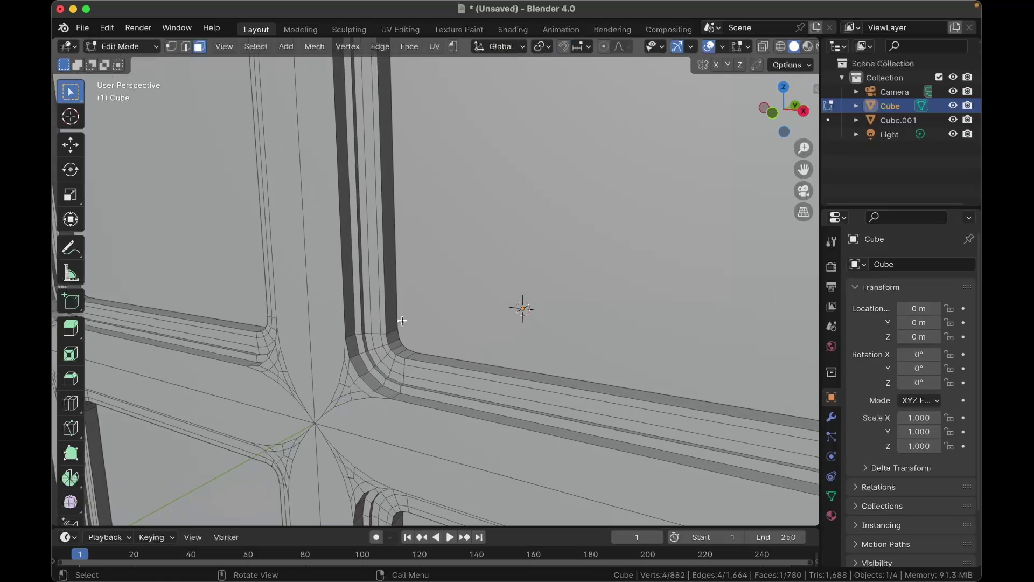
pyautogui.keyDown('alt'); pyautogui.click(377, 339); pyautogui.keyUp('alt')
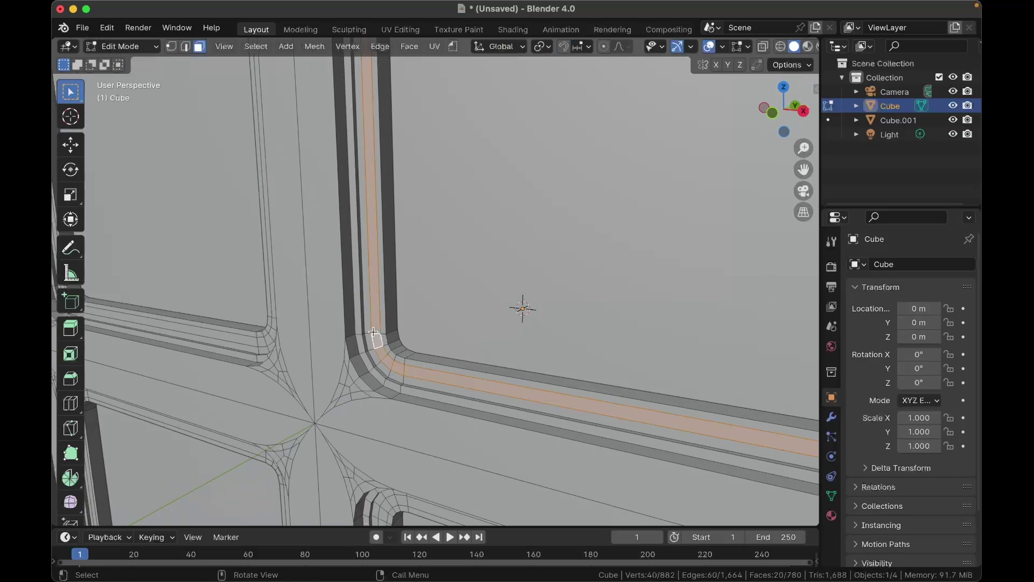
pyautogui.scroll(-2, 286, 344)
pyautogui.keyDown('alt'); pyautogui.keyDown('shift'); pyautogui.click(299, 334); pyautogui.keyUp('shift'); pyautogui.keyUp('alt')
pyautogui.keyDown('shift'); pyautogui.scroll(-5, 302, 337); pyautogui.keyUp('shift')
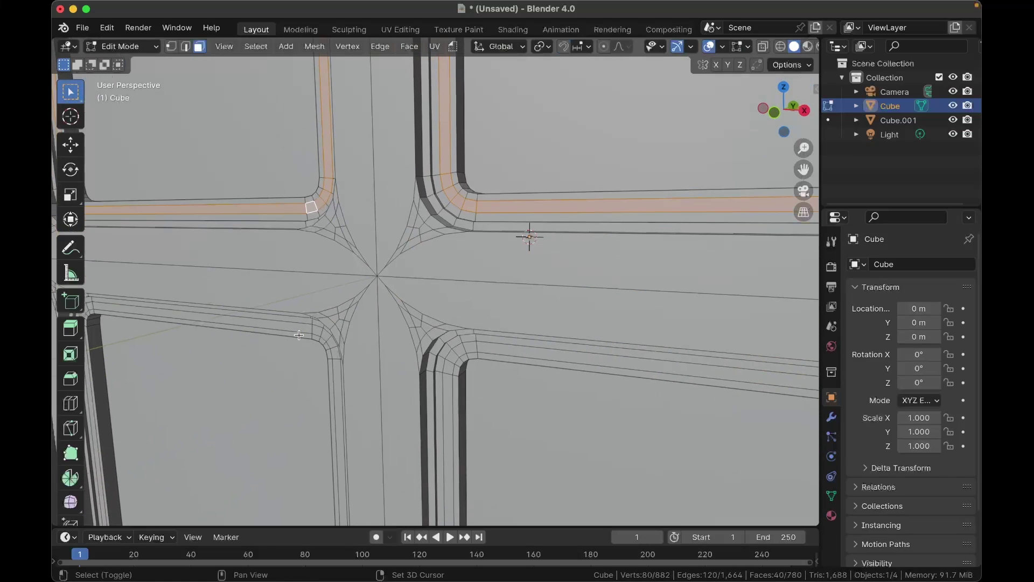
pyautogui.keyDown('alt'); pyautogui.keyDown('shift'); pyautogui.click(332, 349); pyautogui.keyUp('shift'); pyautogui.keyUp('alt')
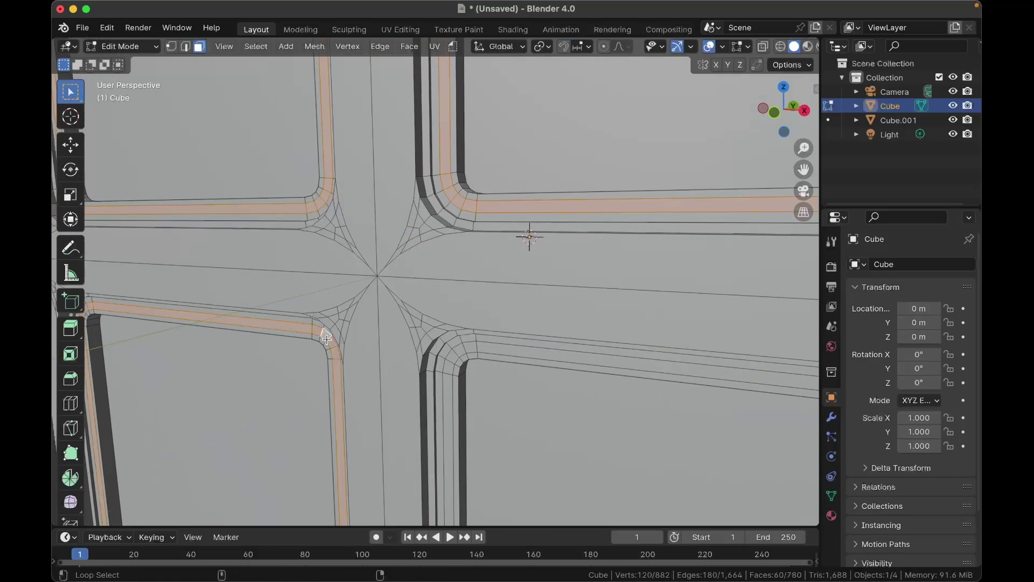
pyautogui.keyDown('alt'); pyautogui.keyDown('shift'); pyautogui.click(453, 356); pyautogui.keyUp('shift'); pyautogui.keyUp('alt')
pyautogui.scroll(-3, 557, 269)
pyautogui.scroll(-3, 557, 268)
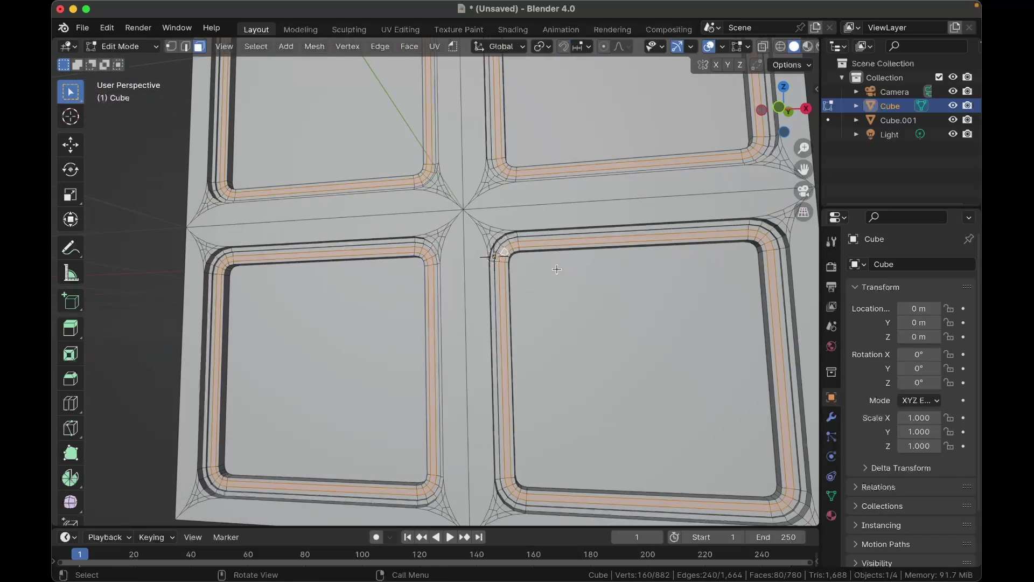
# Step: Assign a new material named "wall" to the whole cube, overriding all assigned slots
pyautogui.scroll(2, 556, 268)
pyautogui.press('Tab')
pyautogui.scroll(-7, 557, 268)
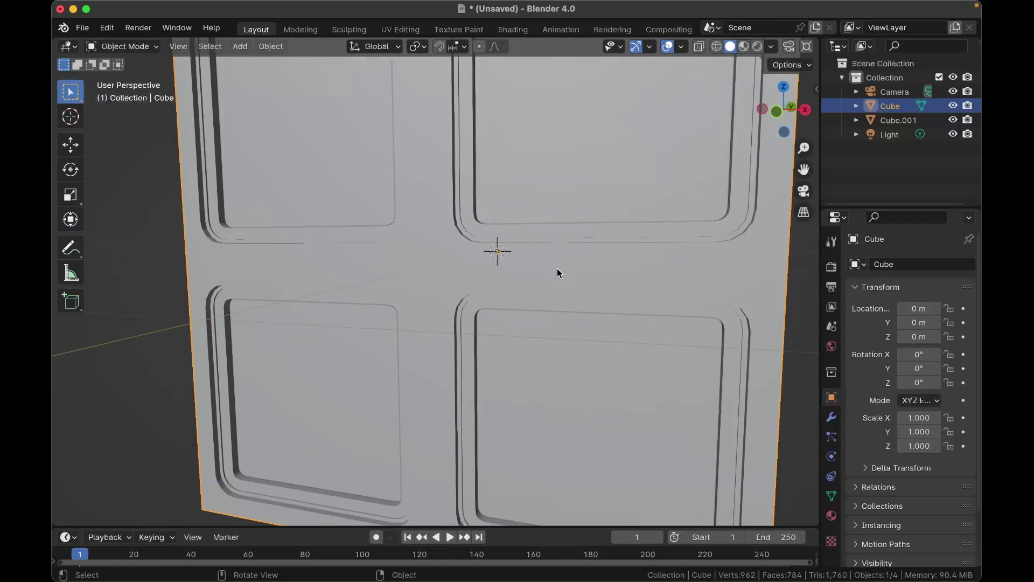
pyautogui.hotkey('shift', 'q')
pyautogui.moveTo(557, 269)
pyautogui.click(597, 281)
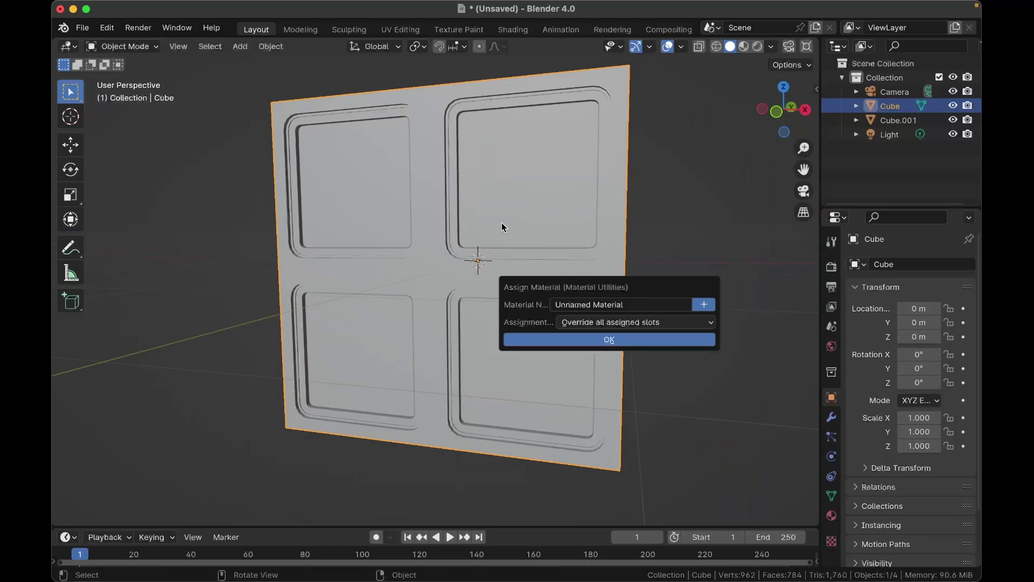
pyautogui.click(575, 303)
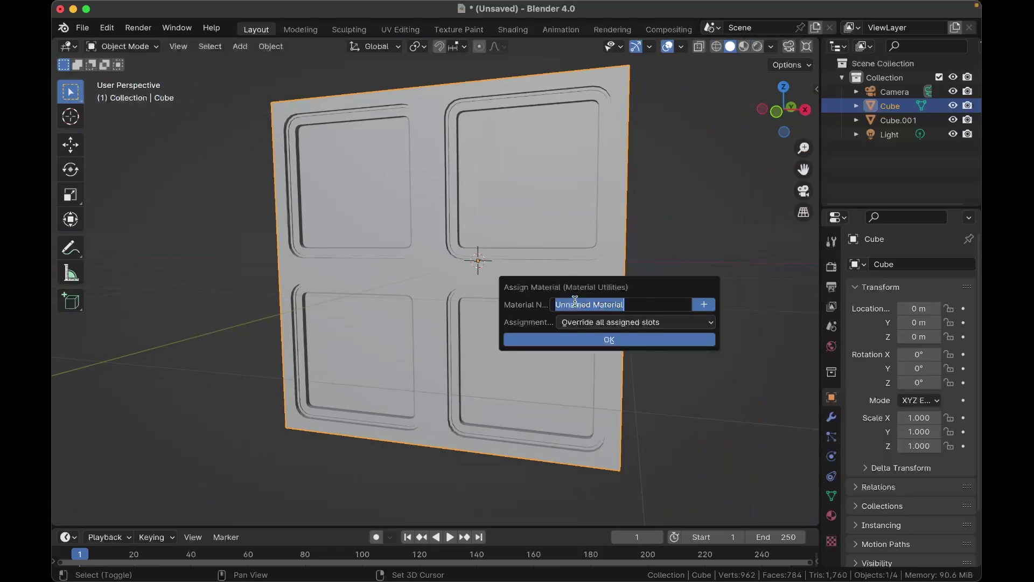
pyautogui.write('wall')
pyautogui.press('Return')
pyautogui.press('Return')
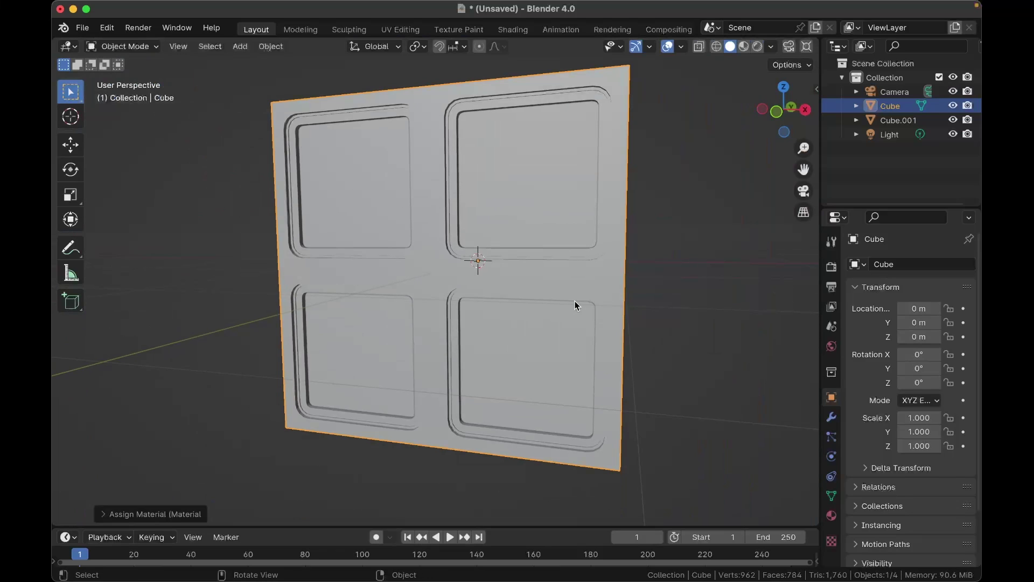
# Step: Assign a new material named "insulation" to the four selected face loops in the recesses
pyautogui.scroll(3, 574, 300)
pyautogui.press('Tab')
pyautogui.keyDown('shift'); pyautogui.hscroll(2, 575, 302); pyautogui.keyUp('shift')
pyautogui.hotkey('shift', 'q')
pyautogui.moveTo(574, 302)
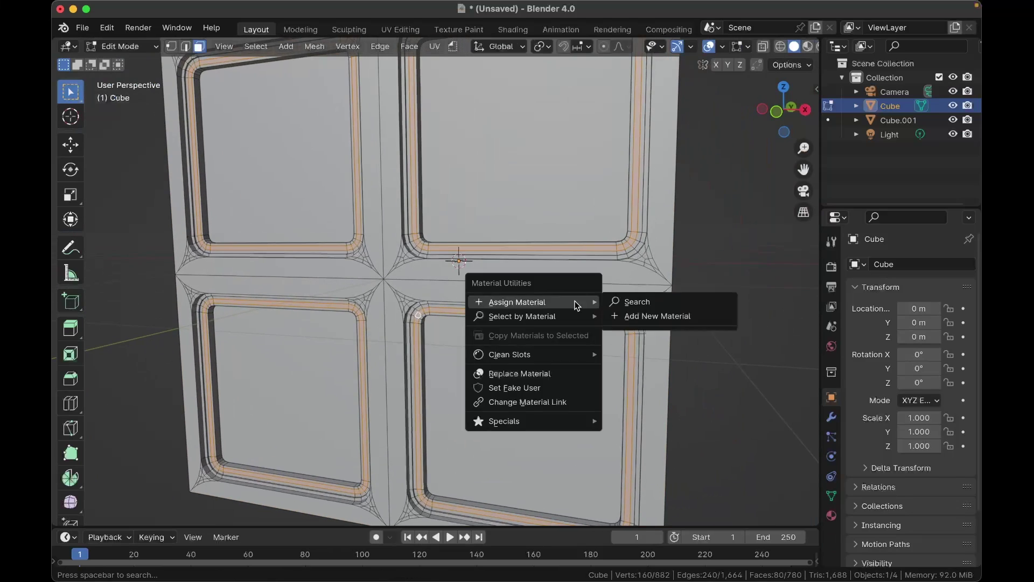
pyautogui.click(628, 316)
pyautogui.click(598, 337)
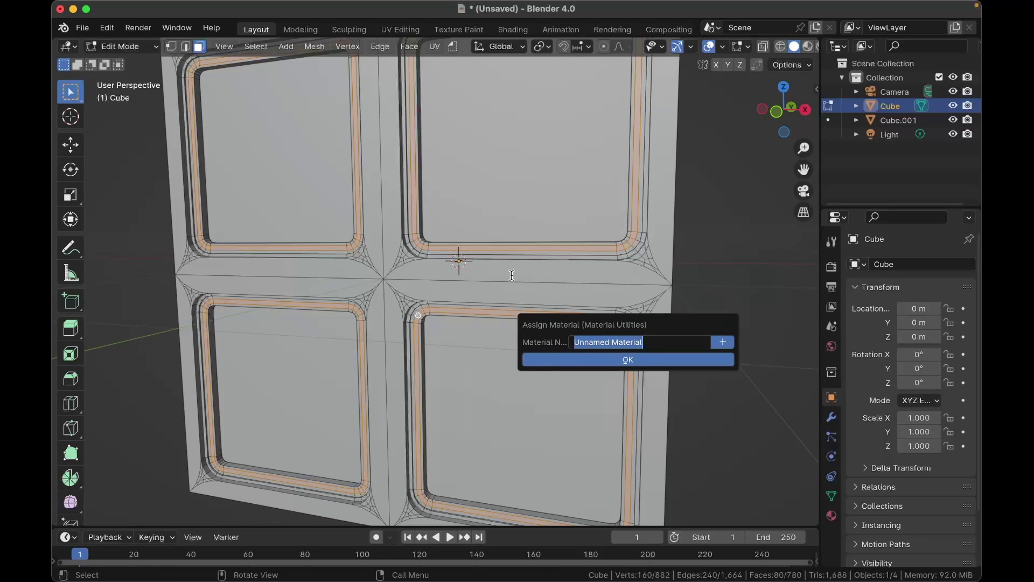
pyautogui.write('insulation')
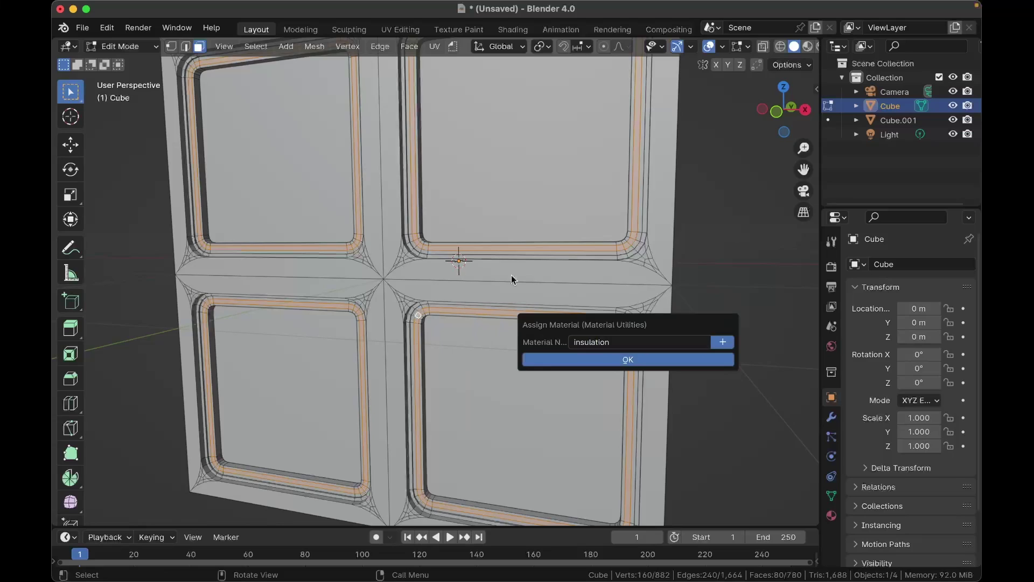
pyautogui.press('Return')
# Step: Extrude the four selected face loops outward along their normals by about 0.010 m
pyautogui.scroll(2, 512, 276)
pyautogui.hscroll(3, 512, 275)
pyautogui.scroll(2, 511, 275)
pyautogui.keyDown('shift'); pyautogui.hscroll(-1, 512, 275); pyautogui.keyUp('shift')
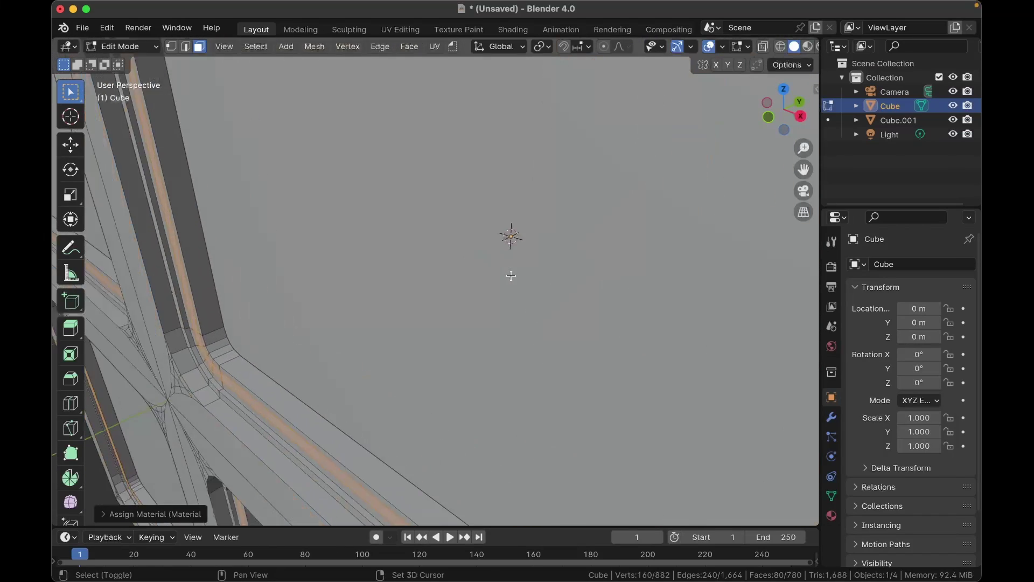
pyautogui.keyDown('shift'); pyautogui.hscroll(-3, 511, 276); pyautogui.keyUp('shift')
pyautogui.scroll(1, 511, 275)
pyautogui.keyDown('shift'); pyautogui.hscroll(-3, 512, 275); pyautogui.keyUp('shift')
pyautogui.scroll(-2, 511, 275)
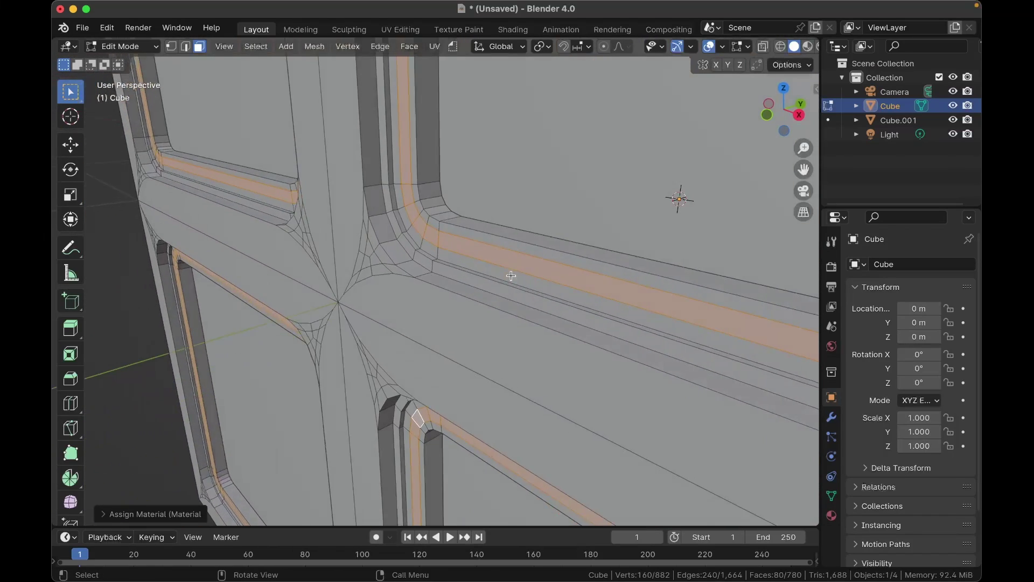
pyautogui.press('g')
pyautogui.press('z')
pyautogui.press('z')
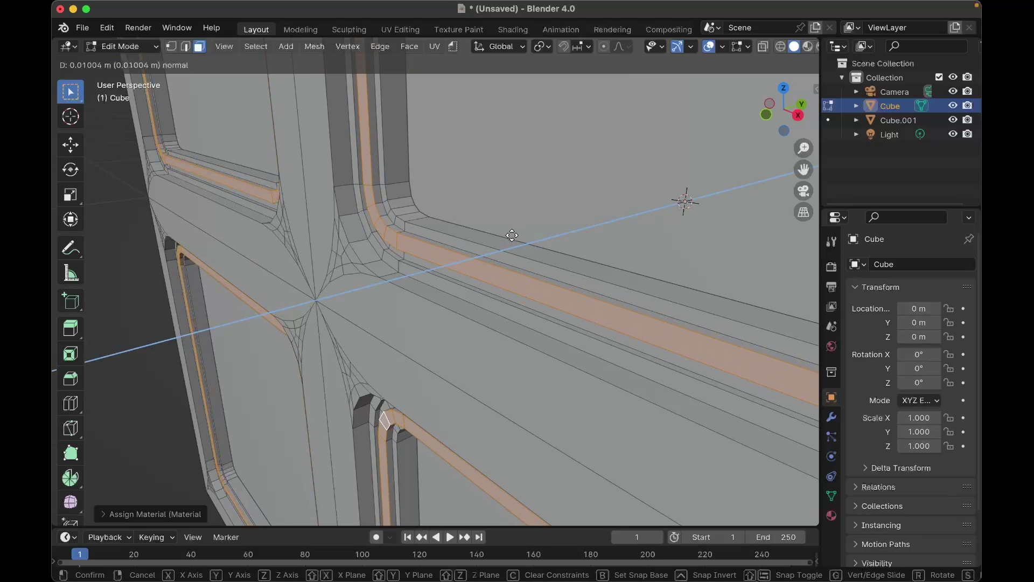
pyautogui.click(512, 235)
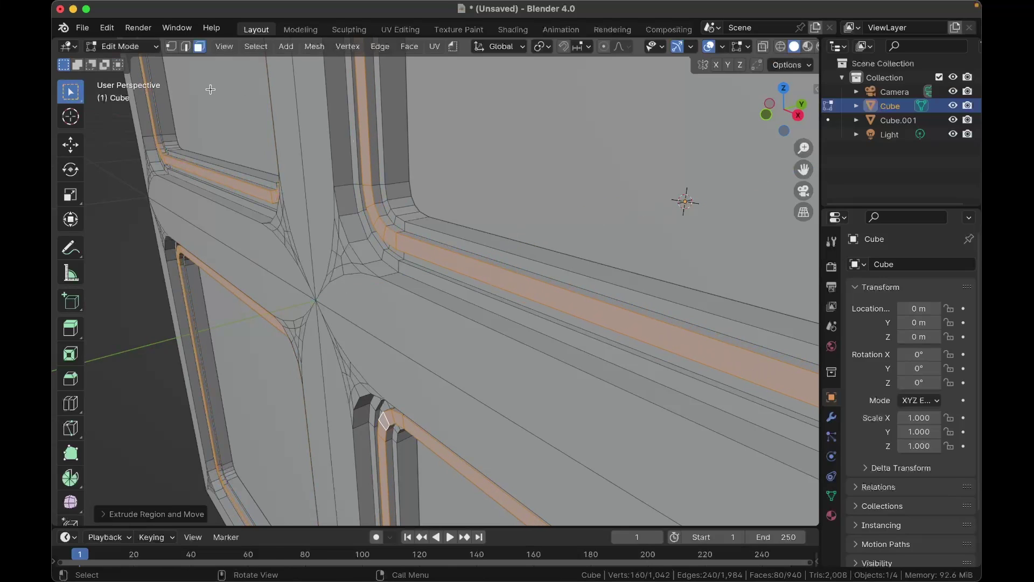
# Step: Select the outer and inner front edge loops of all four raised insulation strips
pyautogui.click(187, 46)
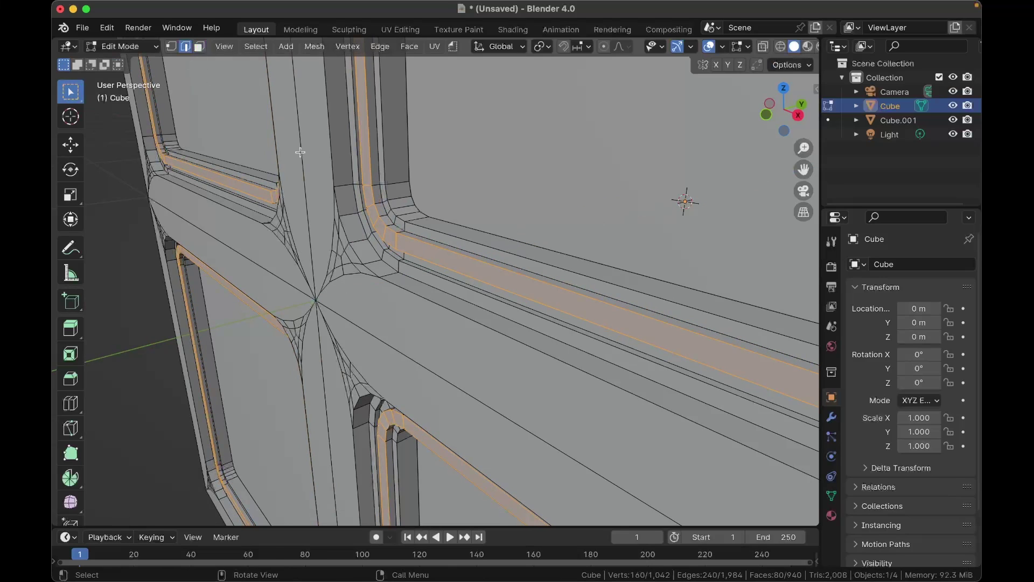
pyautogui.keyDown('alt'); pyautogui.click(369, 164); pyautogui.keyUp('alt')
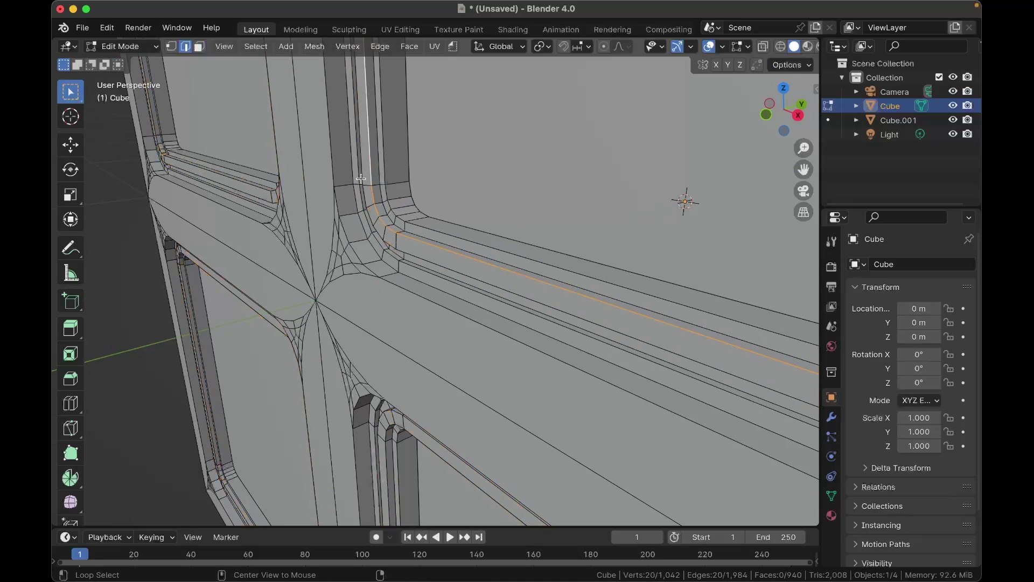
pyautogui.keyDown('alt'); pyautogui.keyDown('shift'); pyautogui.click(361, 177); pyautogui.keyUp('shift'); pyautogui.keyUp('alt')
pyautogui.moveTo(289, 195); pyautogui.dragTo(383, 236, button='middle')
pyautogui.keyDown('alt'); pyautogui.keyDown('shift'); pyautogui.click(311, 197); pyautogui.keyUp('shift'); pyautogui.keyUp('alt')
pyautogui.keyDown('alt'); pyautogui.keyDown('shift'); pyautogui.click(310, 204); pyautogui.keyUp('shift'); pyautogui.keyUp('alt')
pyautogui.keyDown('alt'); pyautogui.keyDown('shift'); pyautogui.click(370, 239); pyautogui.keyUp('shift'); pyautogui.keyUp('alt')
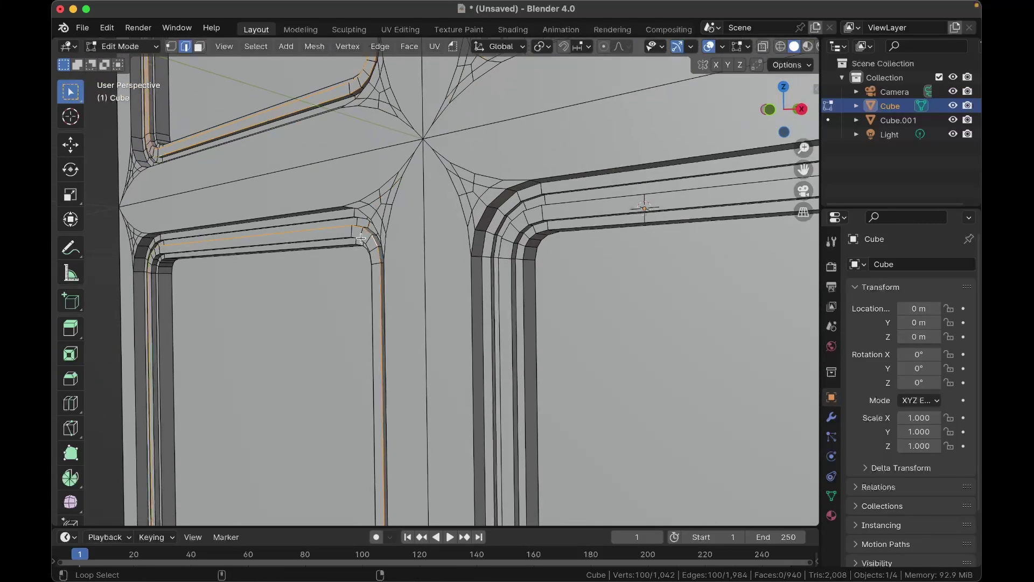
pyautogui.keyDown('alt'); pyautogui.keyDown('shift'); pyautogui.click(362, 239); pyautogui.keyUp('shift'); pyautogui.keyUp('alt')
pyautogui.keyDown('alt'); pyautogui.keyDown('shift'); pyautogui.click(533, 220); pyautogui.keyUp('shift'); pyautogui.keyUp('alt')
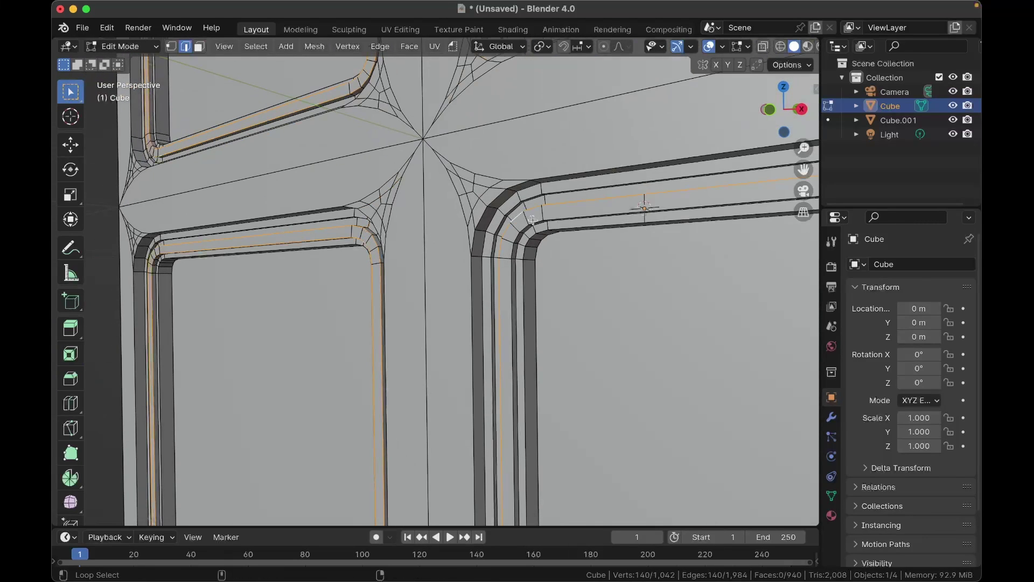
pyautogui.keyDown('alt'); pyautogui.keyDown('shift'); pyautogui.click(564, 219); pyautogui.keyUp('shift'); pyautogui.keyUp('alt')
pyautogui.moveTo(565, 219); pyautogui.dragTo(560, 216, button='middle')
pyautogui.hotkey('ctrl', 'z')
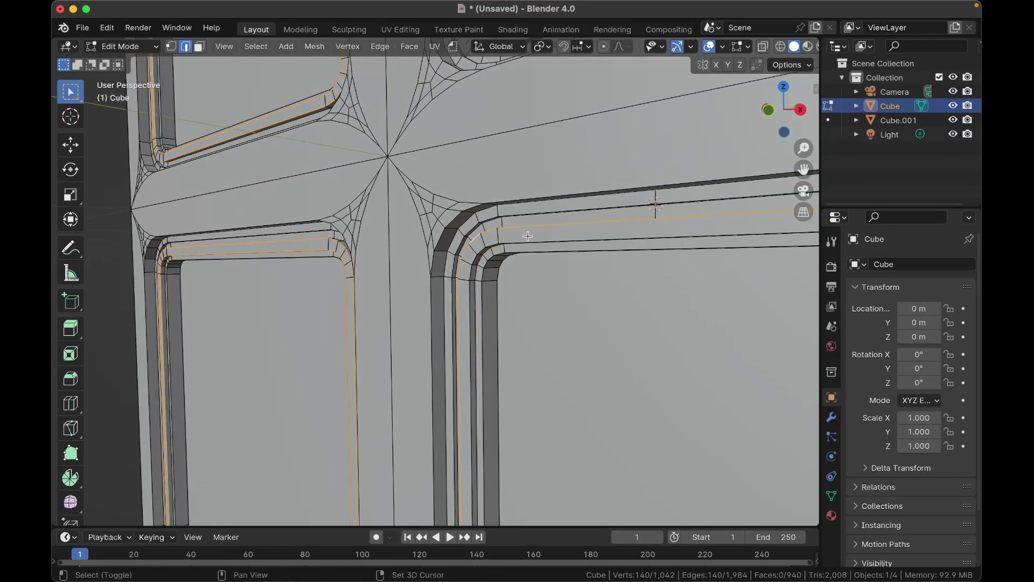
pyautogui.keyDown('alt'); pyautogui.keyDown('shift'); pyautogui.click(494, 244); pyautogui.keyUp('shift'); pyautogui.keyUp('alt')
pyautogui.moveTo(494, 244); pyautogui.dragTo(493, 244, button='middle')
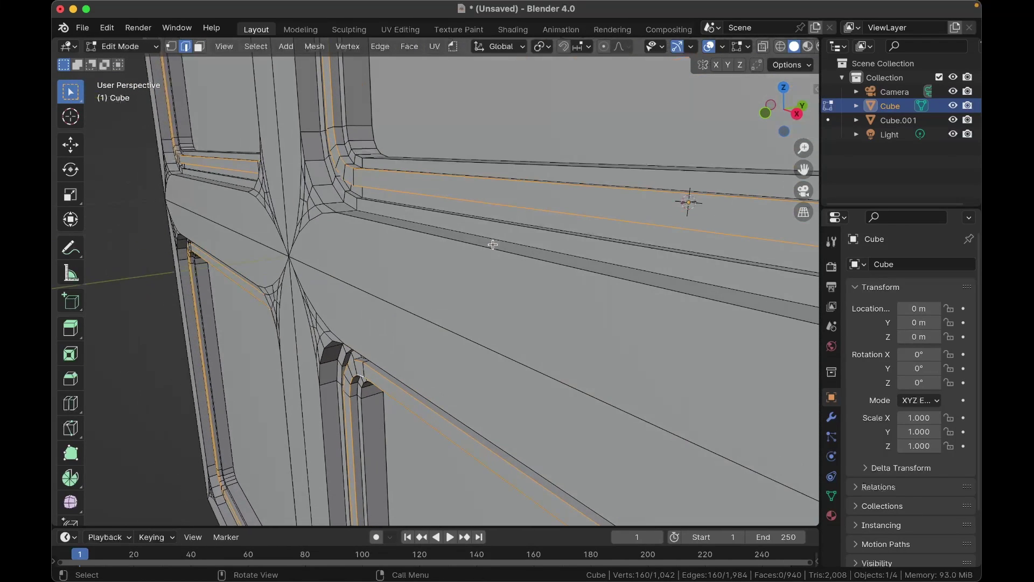
# Step: Bevel the selected insulation edge loops by about 0.007 m with 3 segments and return to Object Mode
pyautogui.hotkey('ctrl', 'b')
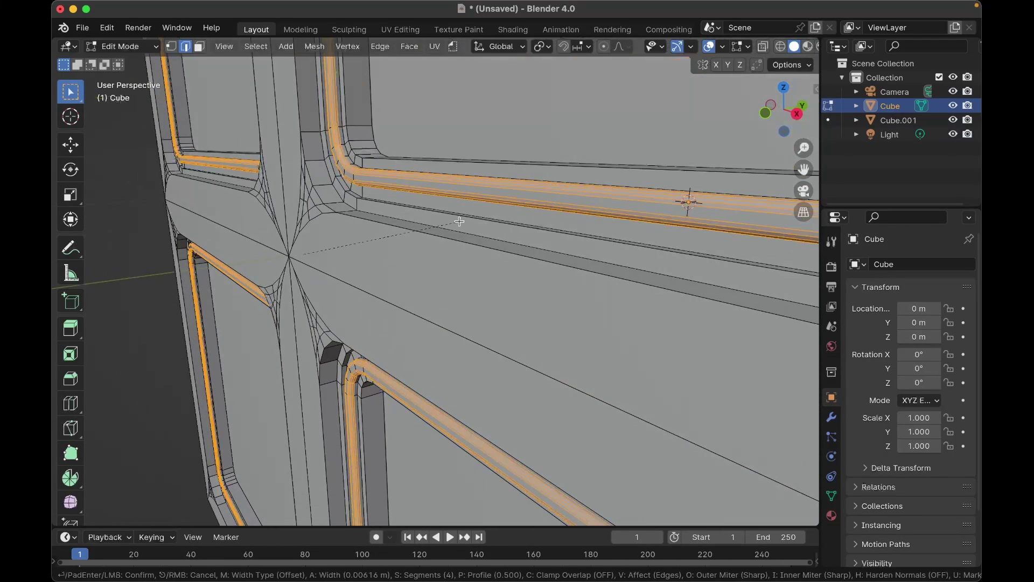
pyautogui.scroll(-1, 458, 222)
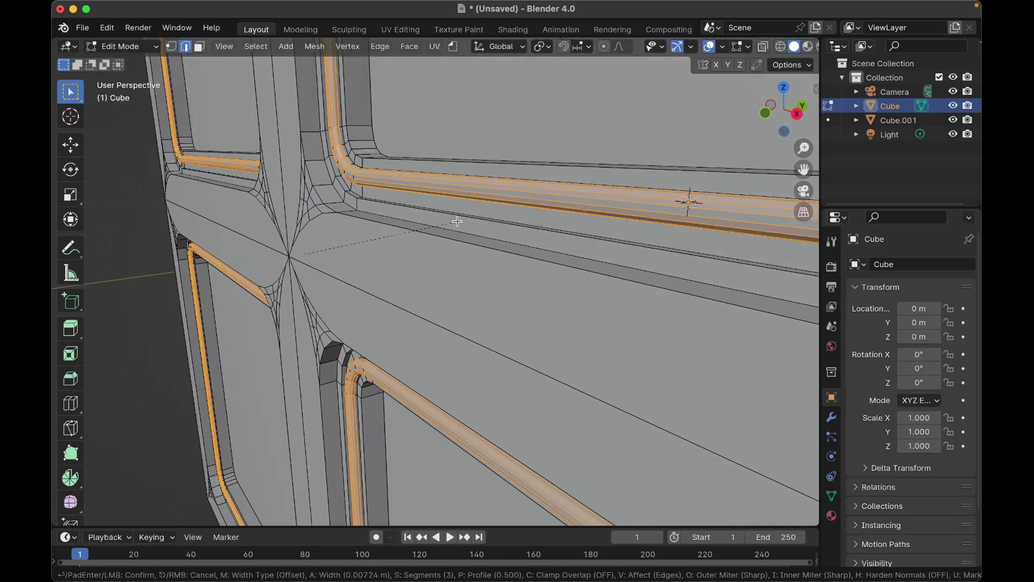
pyautogui.click(457, 221)
pyautogui.scroll(-4, 457, 221)
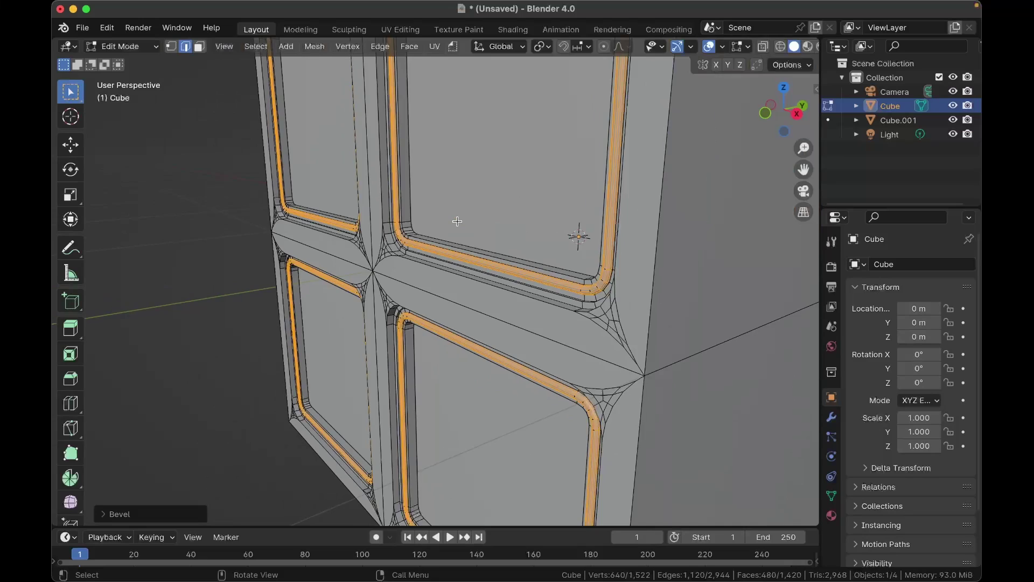
pyautogui.press('Tab')
pyautogui.hscroll(-3, 457, 221)
pyautogui.scroll(-2, 457, 222)
pyautogui.press('Tab')
pyautogui.press('Tab')
# Step: Select the separated panes object and show it in wireframe from the right orthographic side
pyautogui.click(528, 191)
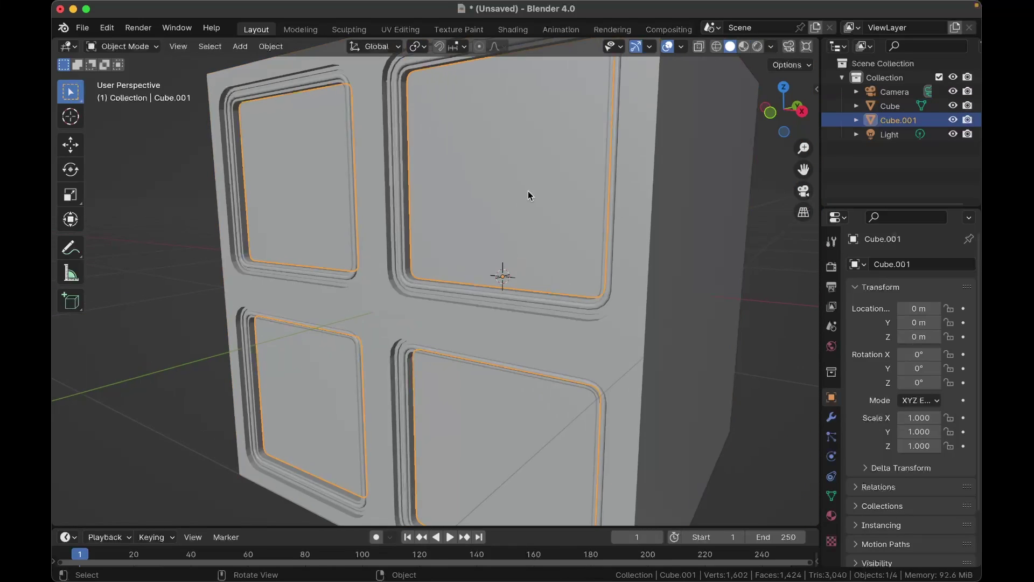
pyautogui.hscroll(2, 528, 190)
pyautogui.scroll(3, 528, 190)
pyautogui.hscroll(-2, 528, 190)
pyautogui.hscroll(5, 528, 191)
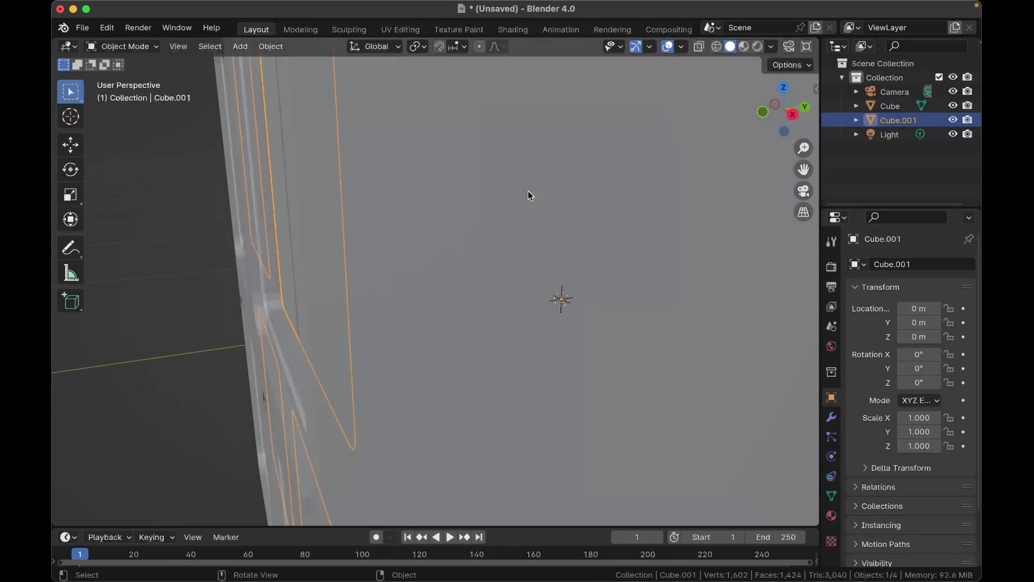
pyautogui.hscroll(2, 528, 191)
pyautogui.scroll(2, 528, 191)
pyautogui.keyDown('shift'); pyautogui.hscroll(-2, 528, 191); pyautogui.keyUp('shift')
pyautogui.hotkey('alt', 'z')
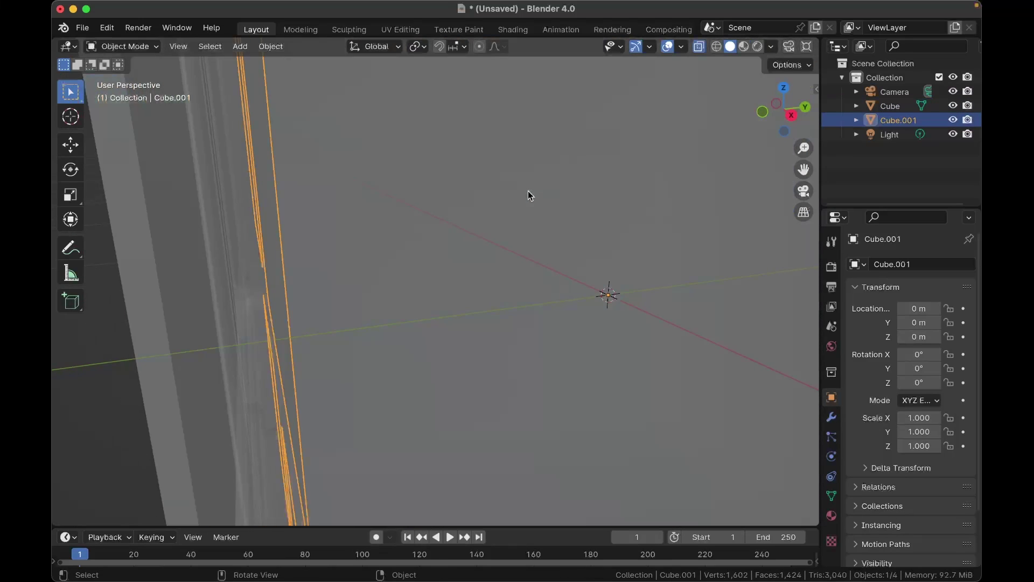
pyautogui.press('KP_3')
pyautogui.scroll(3, 528, 191)
pyautogui.keyDown('shift'); pyautogui.hscroll(-5, 528, 191); pyautogui.keyUp('shift')
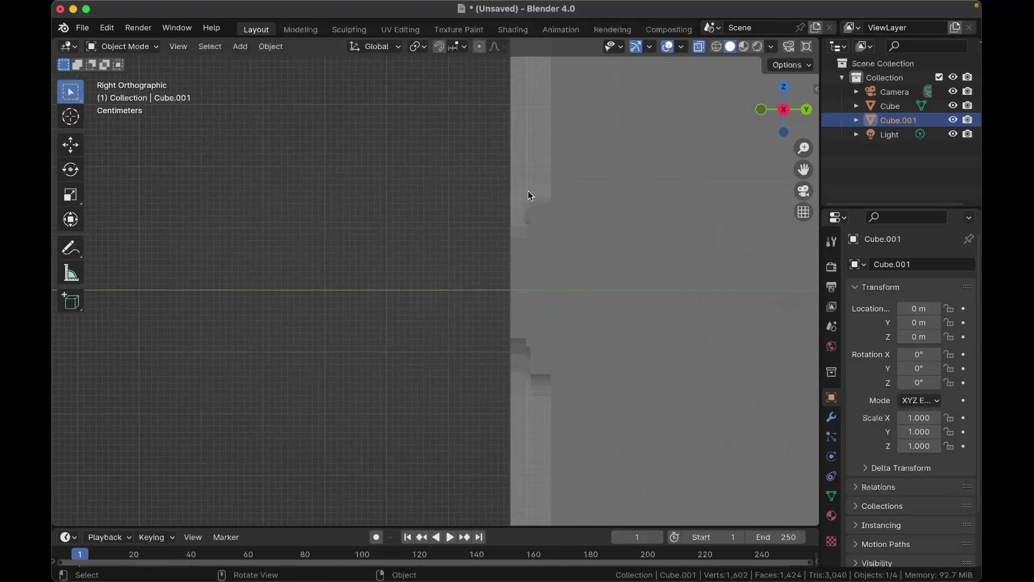
pyautogui.keyDown('shift'); pyautogui.hscroll(10, 530, 196); pyautogui.keyUp('shift')
pyautogui.hotkey('shift', 'z')
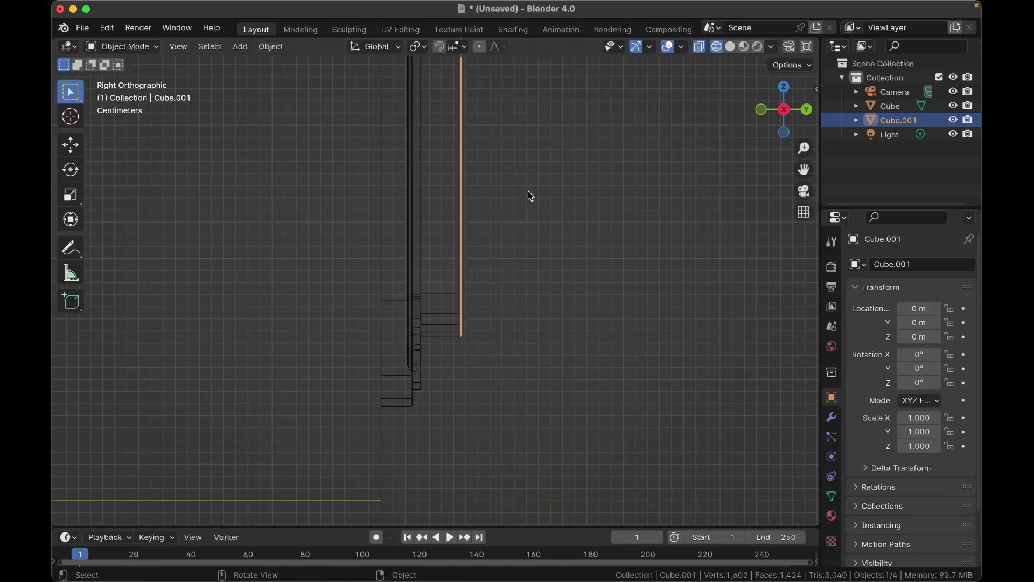
# Step: Add a Solidify modifier with a thickness of -0.01 m to the panes object
pyautogui.scroll(3, 530, 196)
pyautogui.click(831, 418)
pyautogui.click(873, 264)
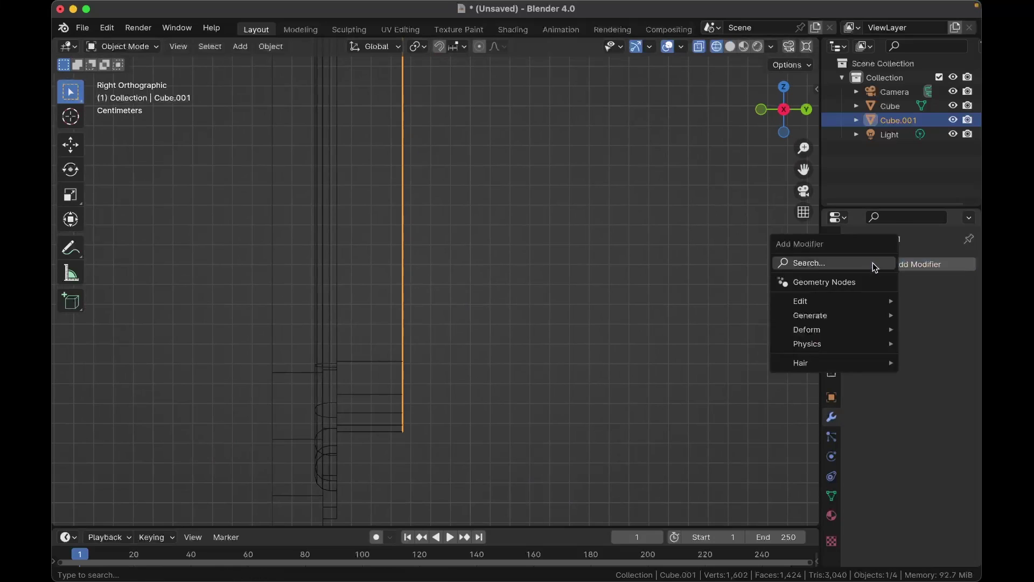
pyautogui.write('sol')
pyautogui.moveTo(926, 357)
pyautogui.mouseDown()
pyautogui.moveTo(965, 358)
pyautogui.moveTo(908, 358)
pyautogui.moveTo(930, 360)
pyautogui.mouseUp()
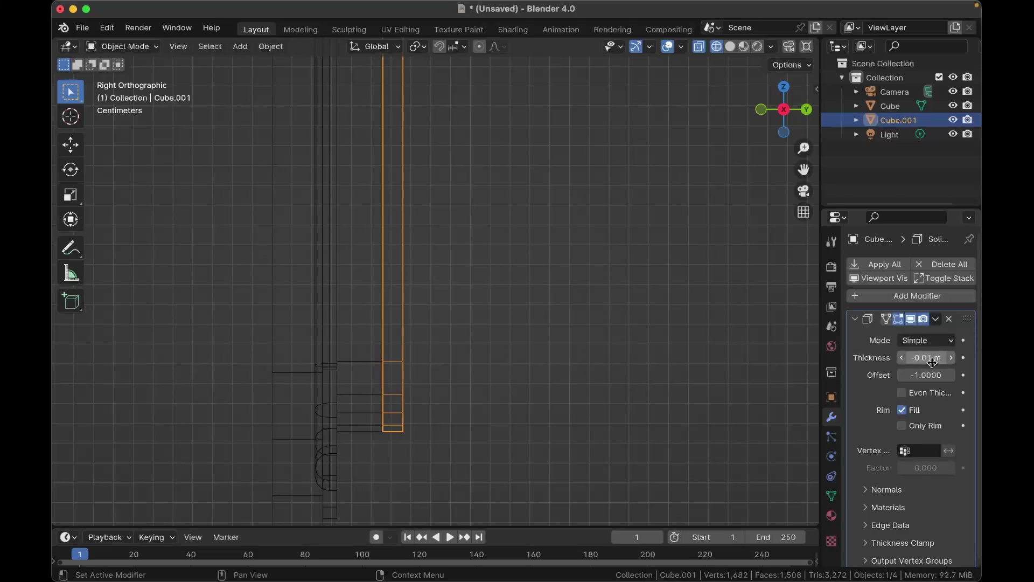
# Step: Move the solidified panes along the global Y axis toward the insulation strips
pyautogui.press('g')
pyautogui.press('y')
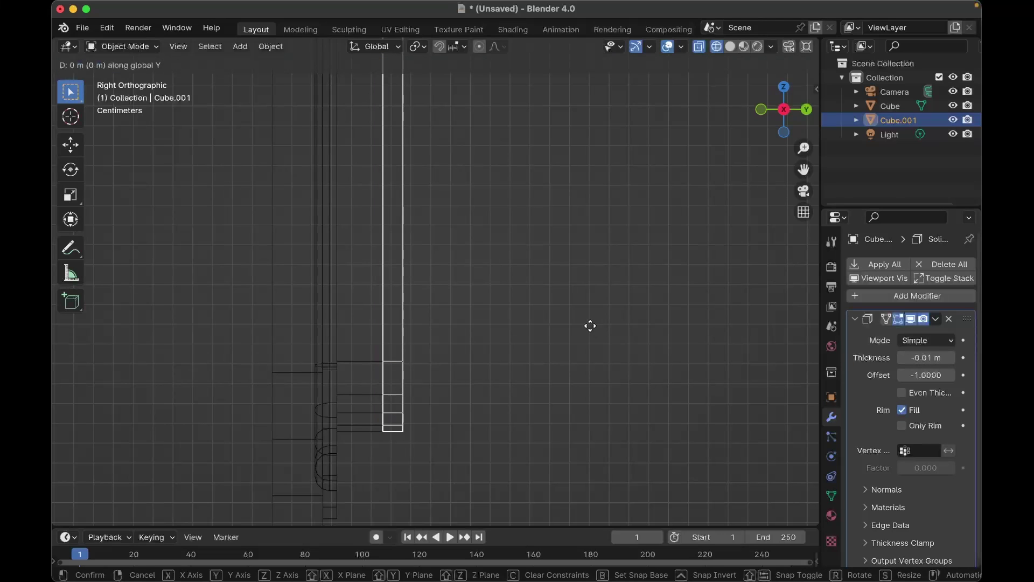
pyautogui.click(571, 328)
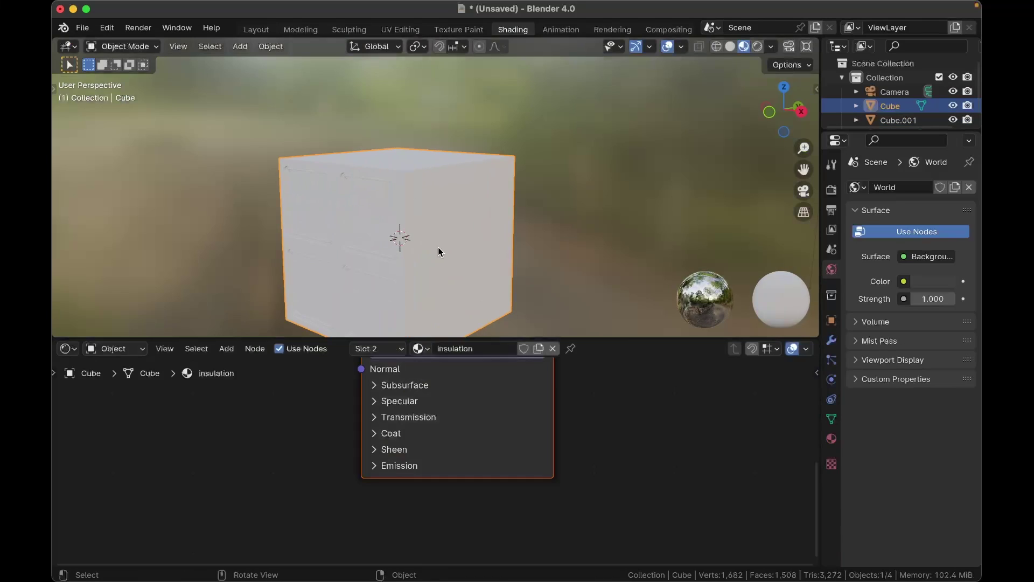
# Step: Give the wall material an orange base color with hue 0.040, saturation 0.872 and value 0.800, and set its roughness to 0.326
pyautogui.click(504, 411)
pyautogui.click(513, 259)
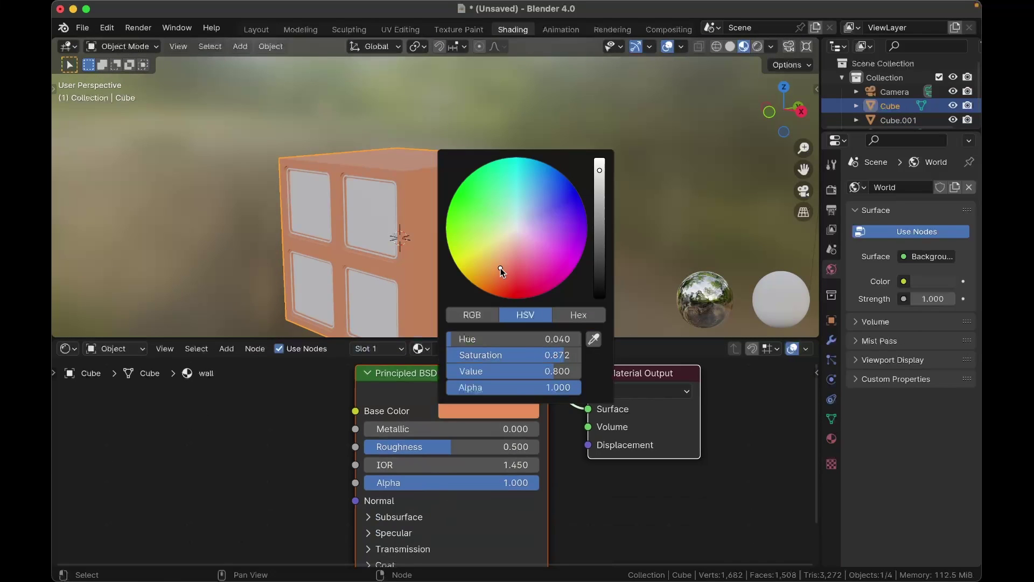
pyautogui.scroll(1, 412, 418)
pyautogui.moveTo(412, 423); pyautogui.dragTo(355, 424)
pyautogui.moveTo(451, 445); pyautogui.dragTo(416, 445)
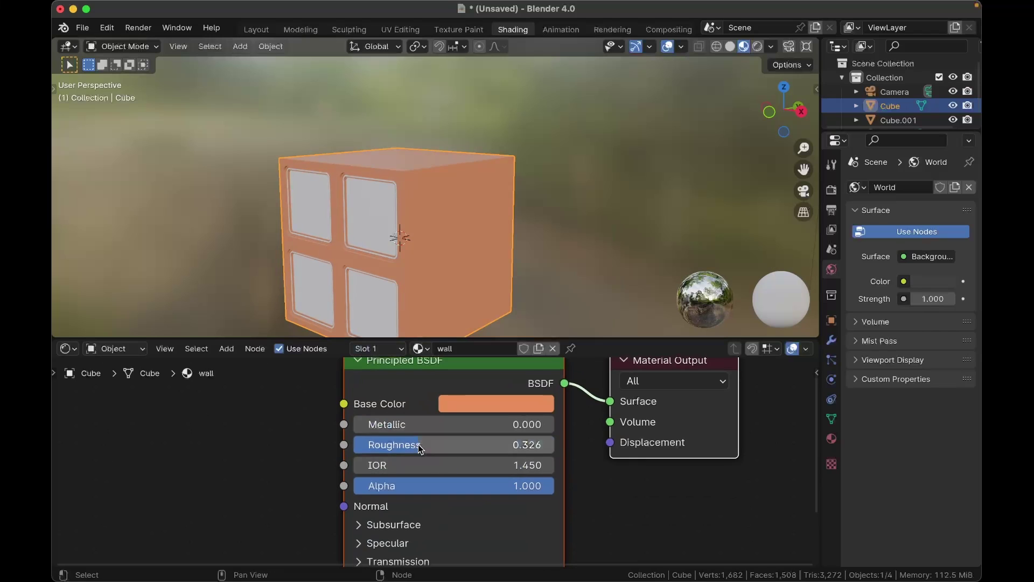
# Step: Switch to the insulation material slot and darken its base color to a value of 0.051
pyautogui.click(418, 348)
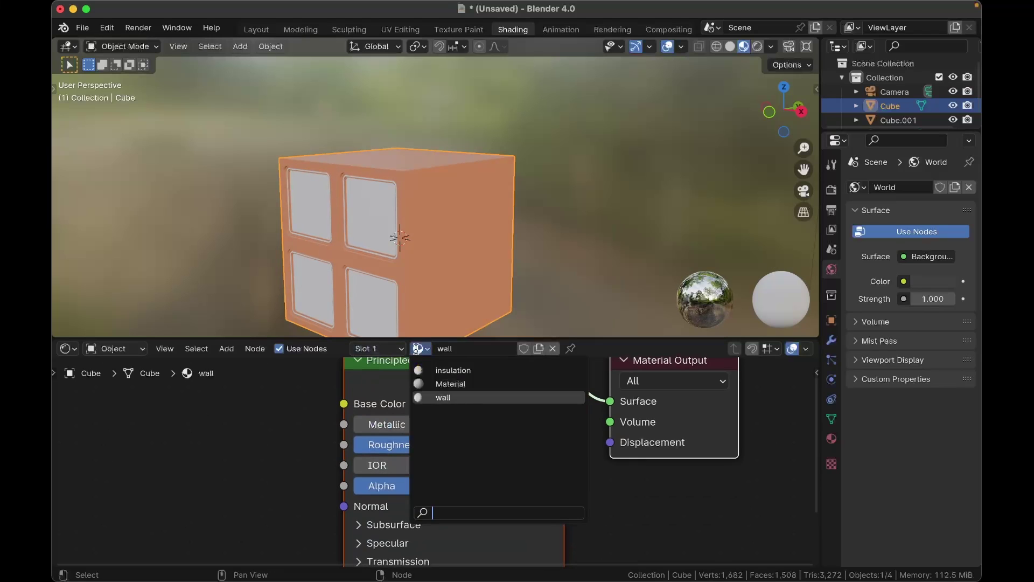
pyautogui.click(377, 349)
pyautogui.click(364, 271)
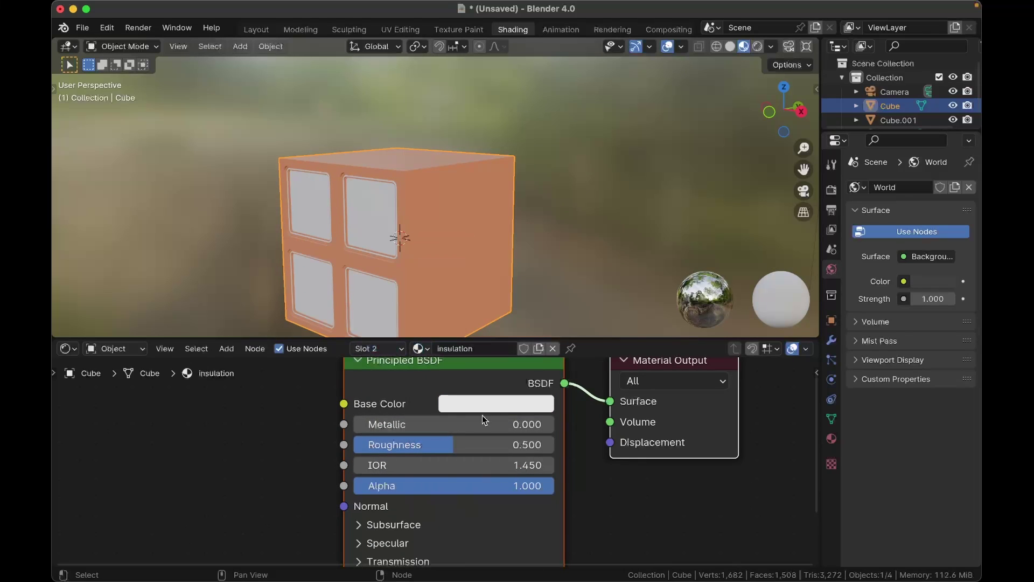
pyautogui.click(490, 401)
pyautogui.moveTo(619, 195); pyautogui.dragTo(625, 225)
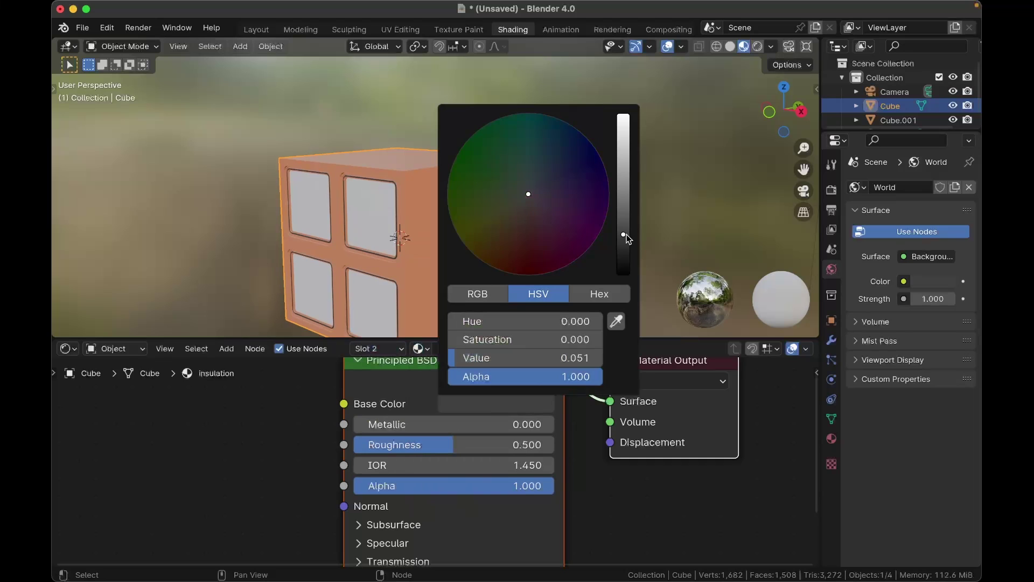
# Step: Examine the insulation strips around the panes up close to check their material coverage
pyautogui.scroll(6, 299, 214)
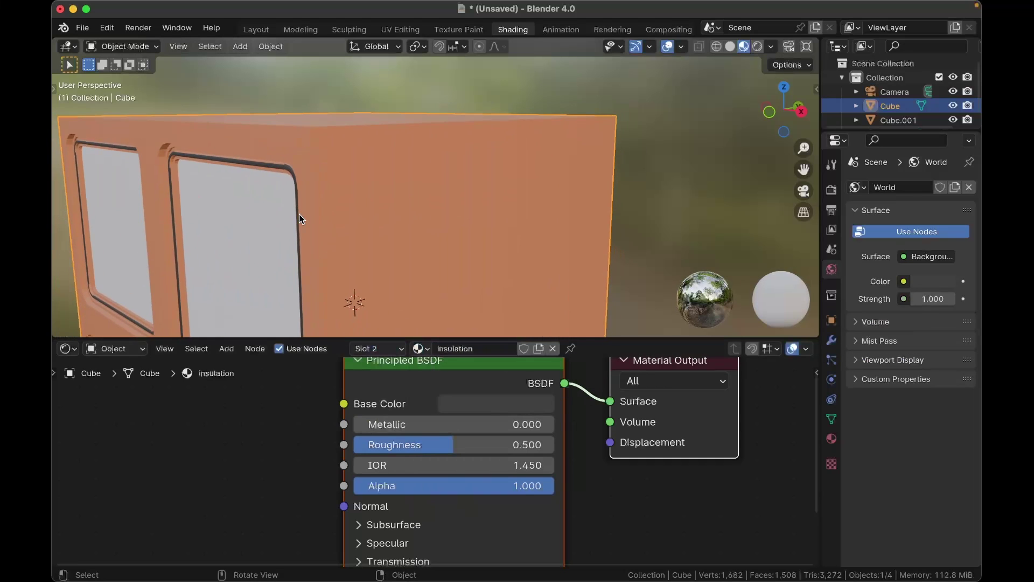
pyautogui.keyDown('shift'); pyautogui.hscroll(-3, 299, 215); pyautogui.keyUp('shift')
pyautogui.hscroll(2, 299, 214)
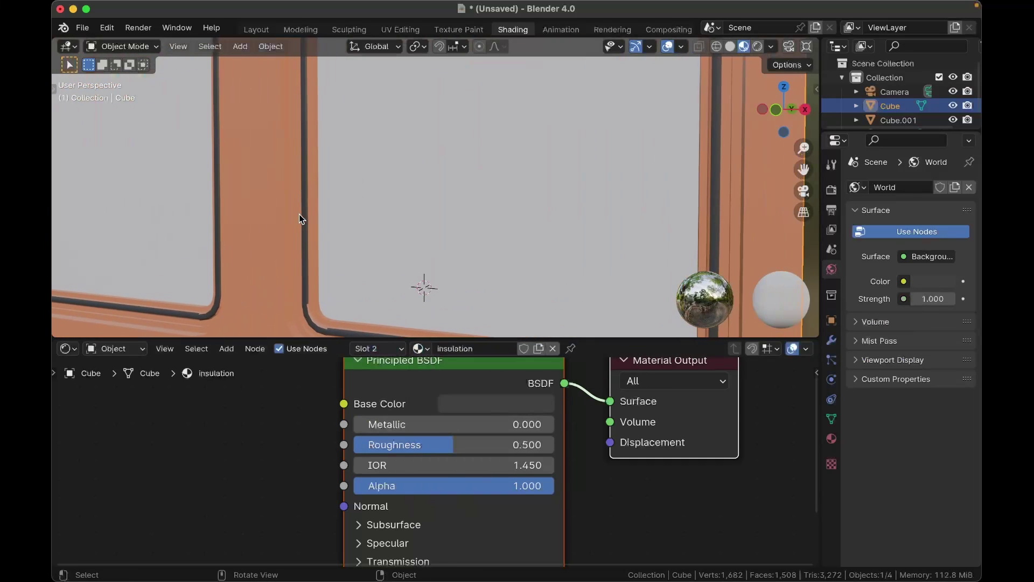
pyautogui.hscroll(-3, 299, 215)
pyautogui.hscroll(-3, 299, 214)
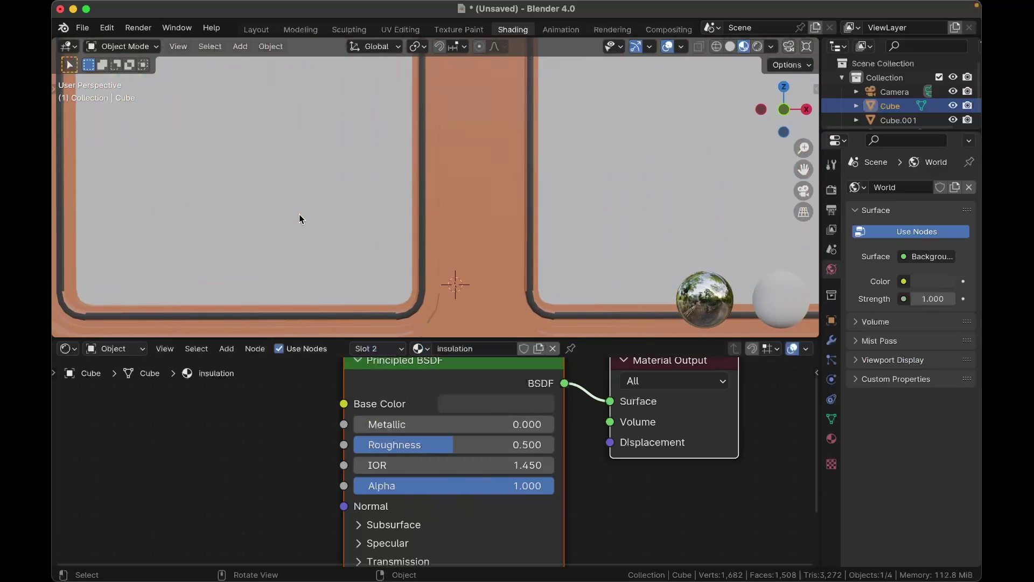
pyautogui.hscroll(1, 299, 214)
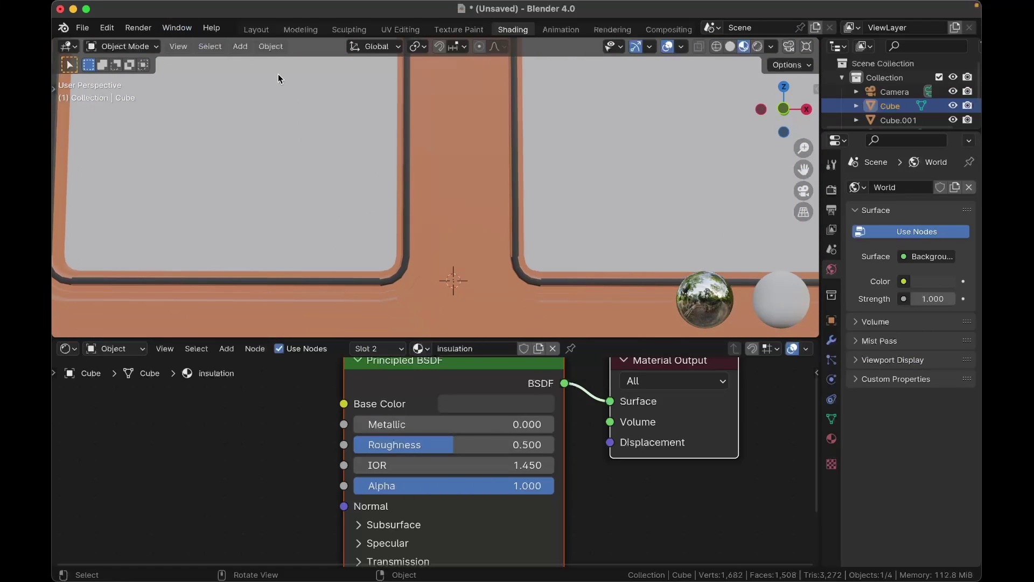
pyautogui.scroll(-2, 415, 254)
pyautogui.scroll(4, 415, 253)
pyautogui.keyDown('shift'); pyautogui.scroll(-2, 415, 253); pyautogui.keyUp('shift')
pyautogui.scroll(-4, 414, 253)
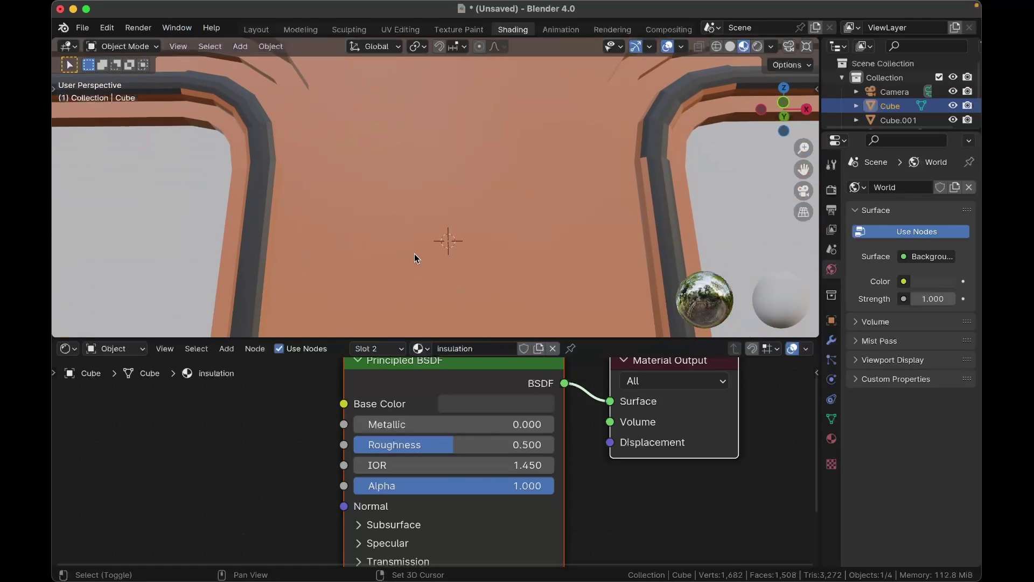
# Step: In Edit Mode, add the middle face loop of all four insulation strips to the selection and grow it by one ring
pyautogui.press('Tab')
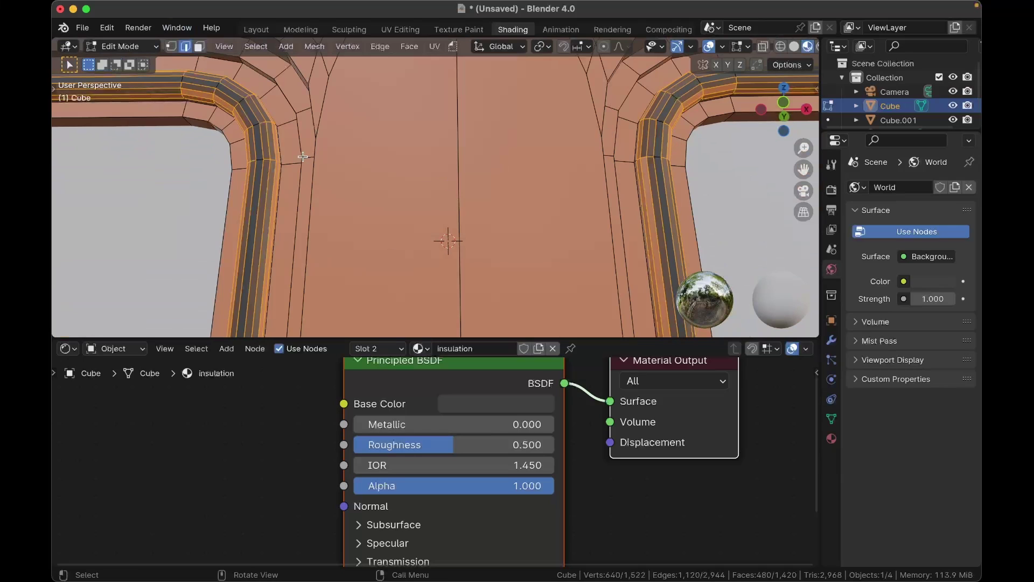
pyautogui.keyDown('shift'); pyautogui.click(199, 47); pyautogui.keyUp('shift')
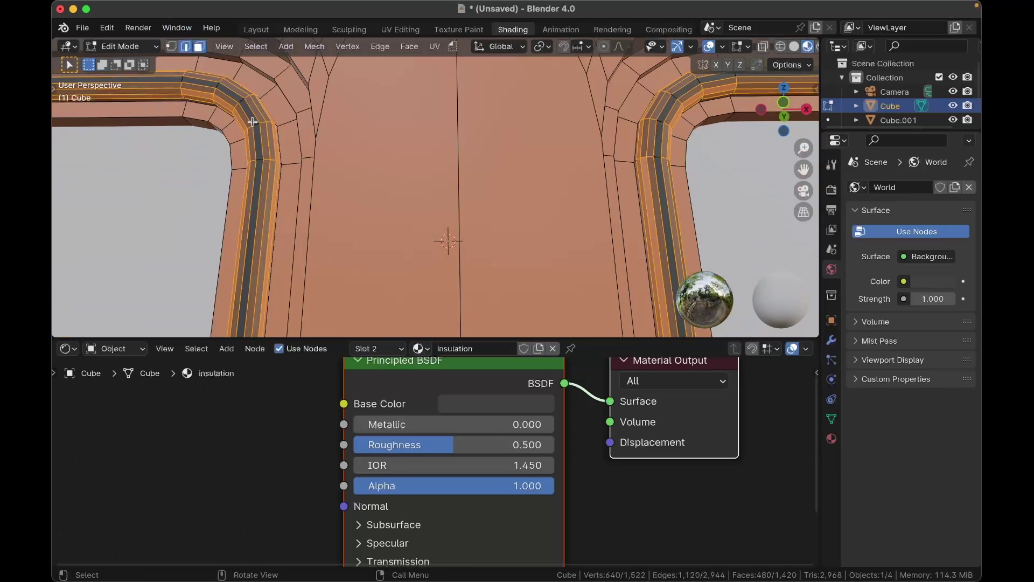
pyautogui.keyDown('alt'); pyautogui.keyDown('shift'); pyautogui.click(253, 123); pyautogui.keyUp('shift'); pyautogui.keyUp('alt')
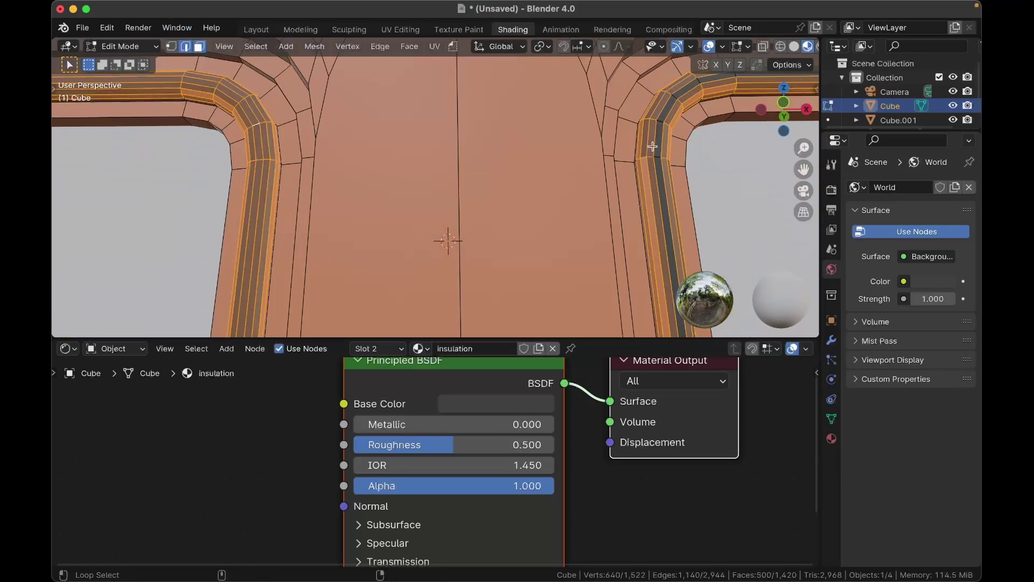
pyautogui.keyDown('alt'); pyautogui.keyDown('shift'); pyautogui.click(660, 120); pyautogui.keyUp('shift'); pyautogui.keyUp('alt')
pyautogui.keyDown('shift'); pyautogui.scroll(10, 659, 121); pyautogui.keyUp('shift')
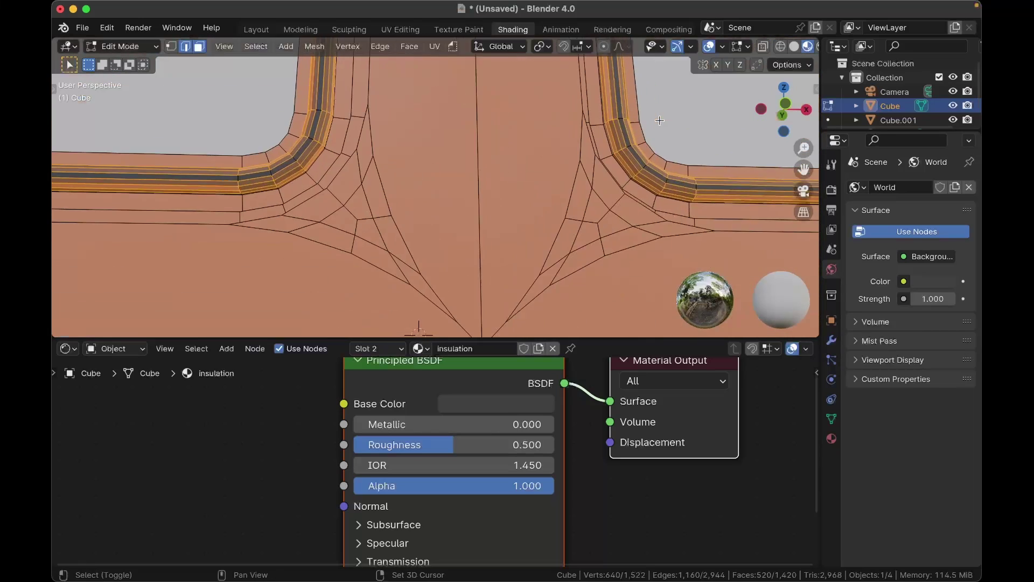
pyautogui.keyDown('alt'); pyautogui.keyDown('shift'); pyautogui.click(300, 217); pyautogui.keyUp('shift'); pyautogui.keyUp('alt')
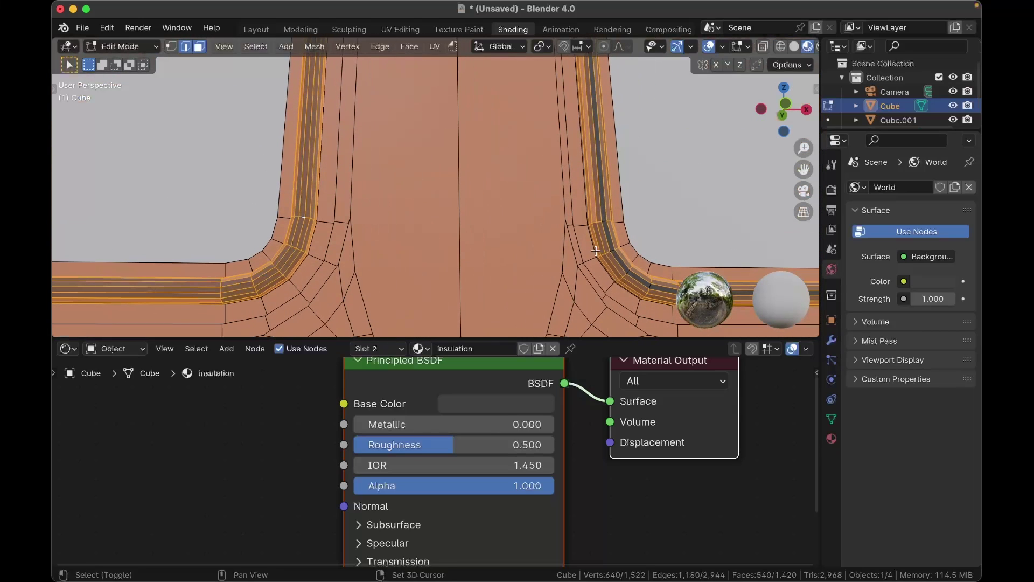
pyautogui.keyDown('alt'); pyautogui.keyDown('shift'); pyautogui.click(604, 221); pyautogui.keyUp('shift'); pyautogui.keyUp('alt')
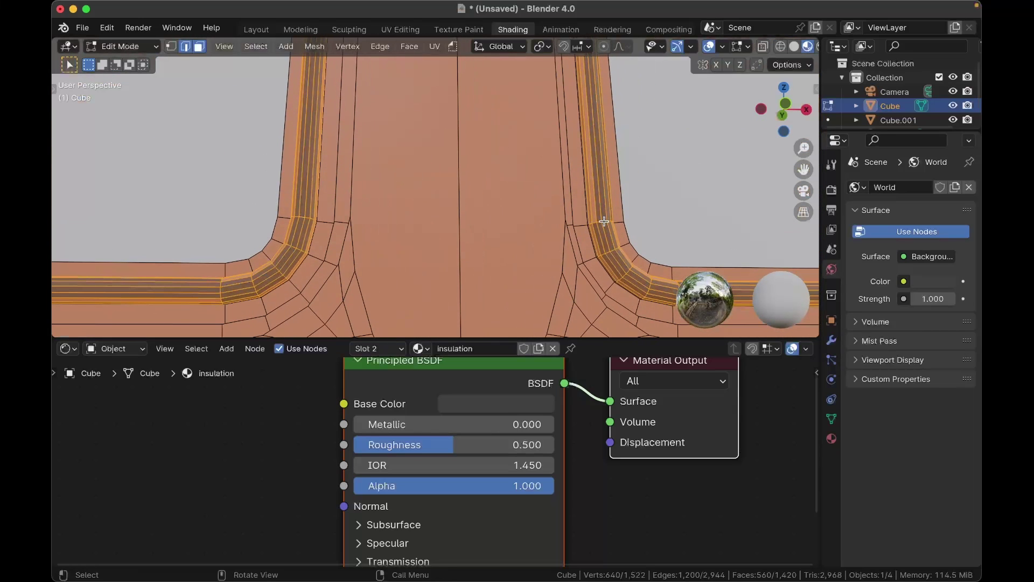
pyautogui.press('ctrl+KP_Add')
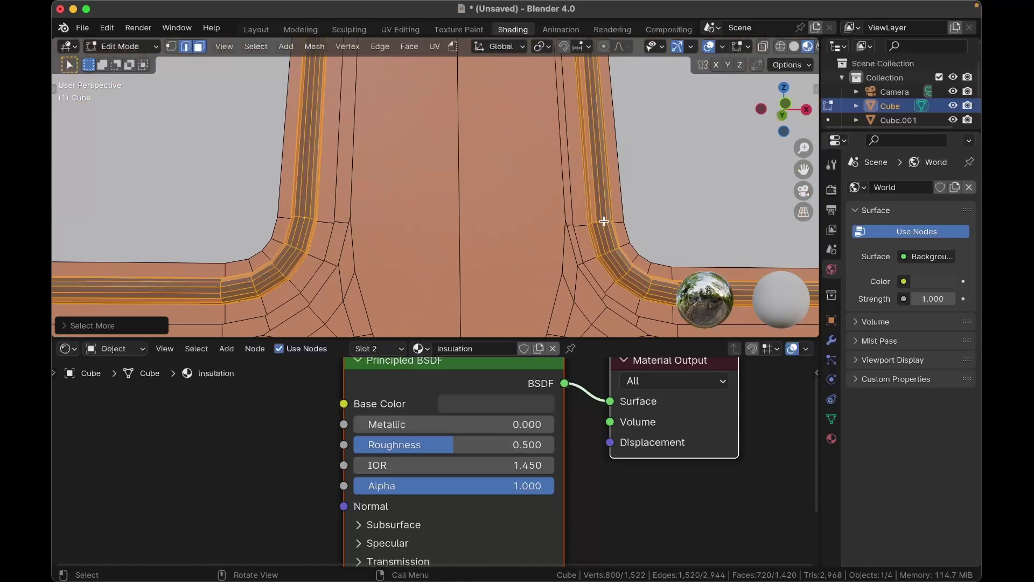
# Step: Assign the insulation material to the selected strip faces, return to Object Mode and check the strips
pyautogui.hotkey('shift', 'q')
pyautogui.moveTo(605, 221)
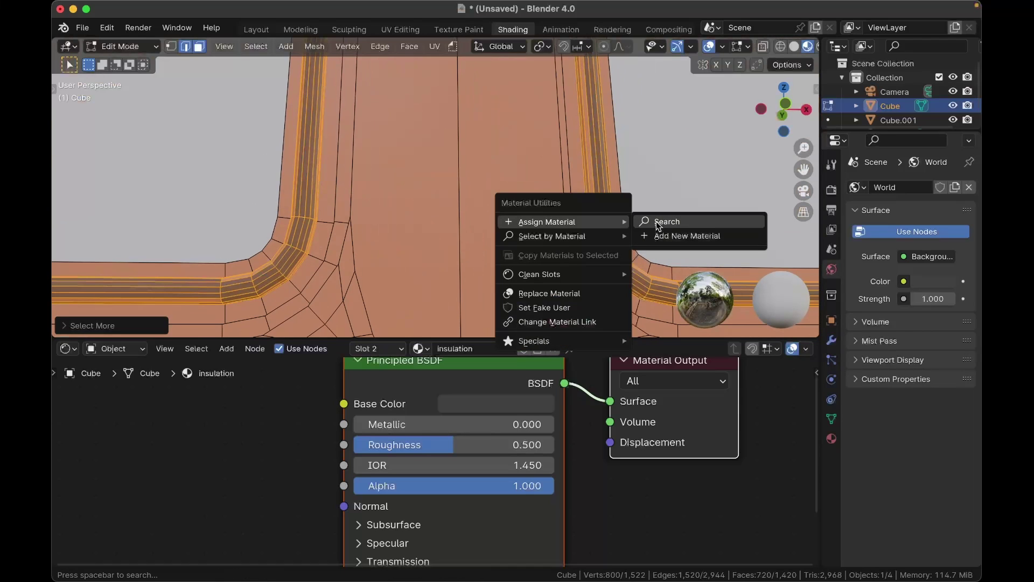
pyautogui.click(657, 222)
pyautogui.click(605, 247)
pyautogui.click(632, 279)
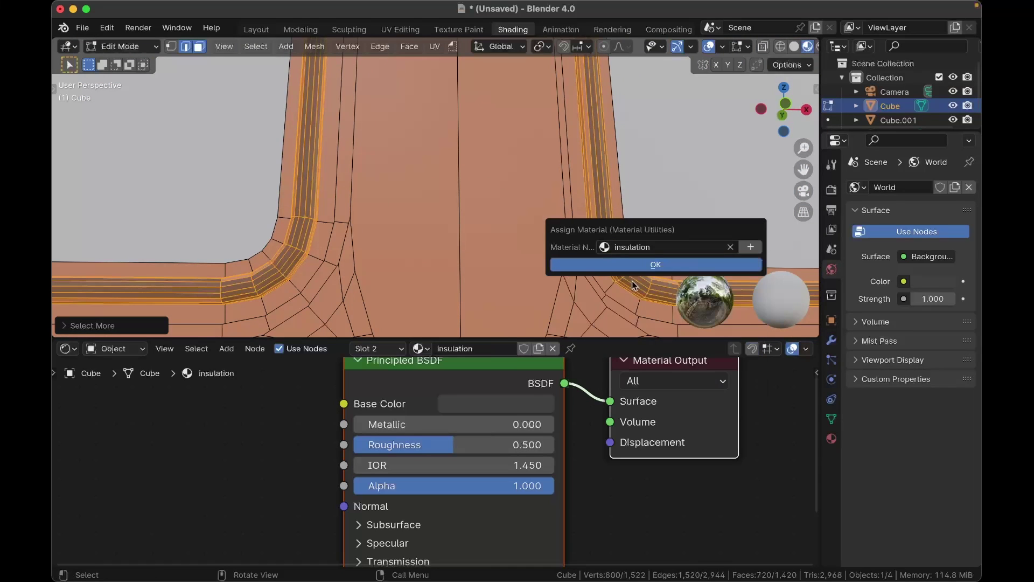
pyautogui.click(625, 265)
pyautogui.press('Tab')
pyautogui.scroll(-5, 625, 267)
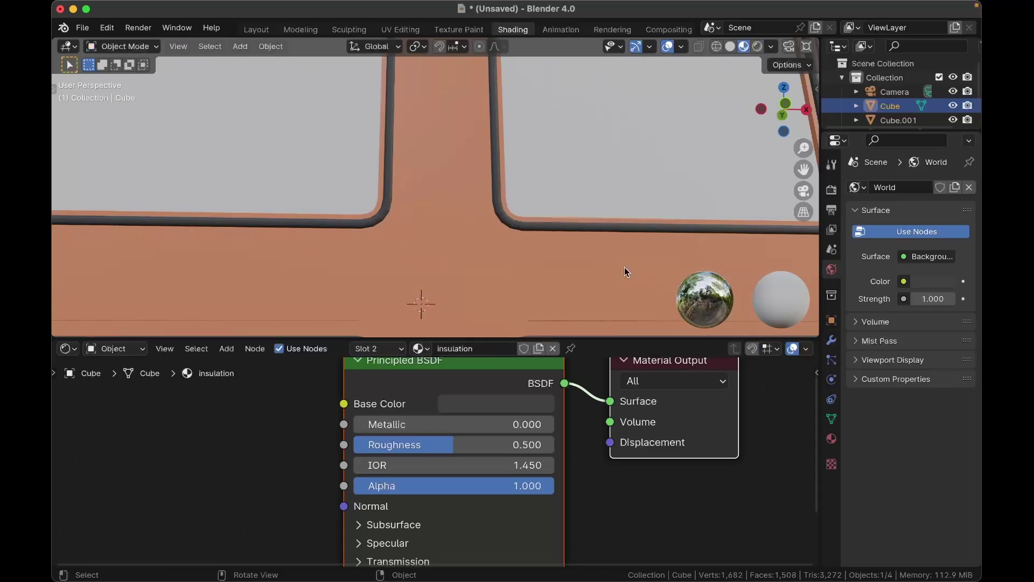
pyautogui.scroll(5, 625, 267)
pyautogui.scroll(2, 625, 267)
pyautogui.scroll(-5, 625, 267)
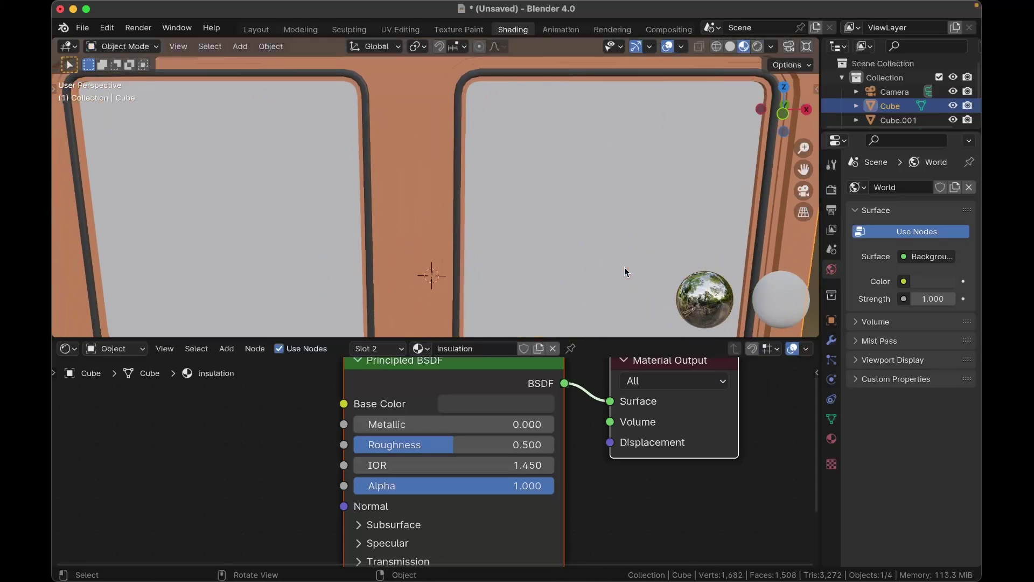
# Step: Deselect the cube and set the render engine to Cycles
pyautogui.click(754, 227)
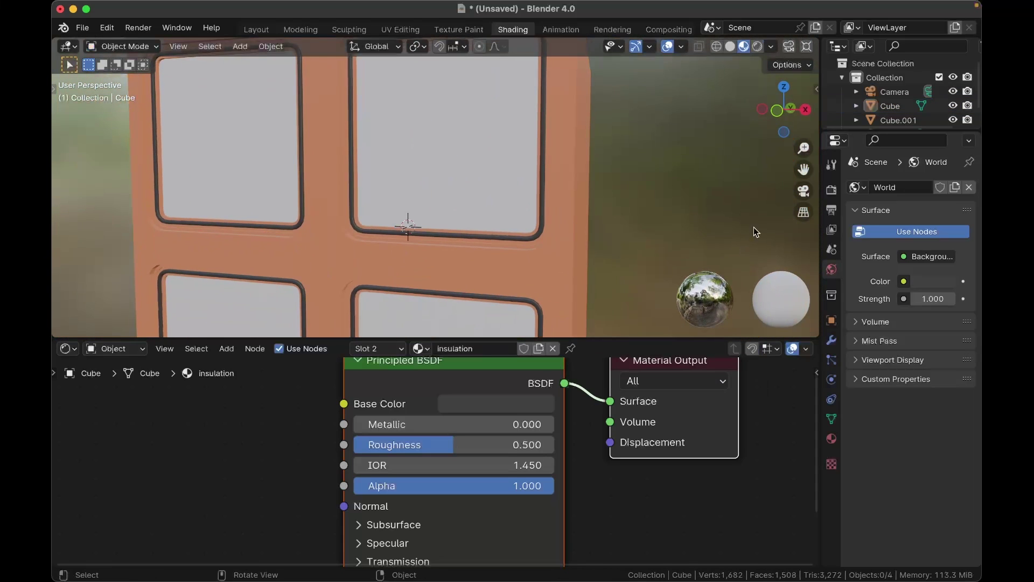
pyautogui.click(831, 190)
pyautogui.click(930, 188)
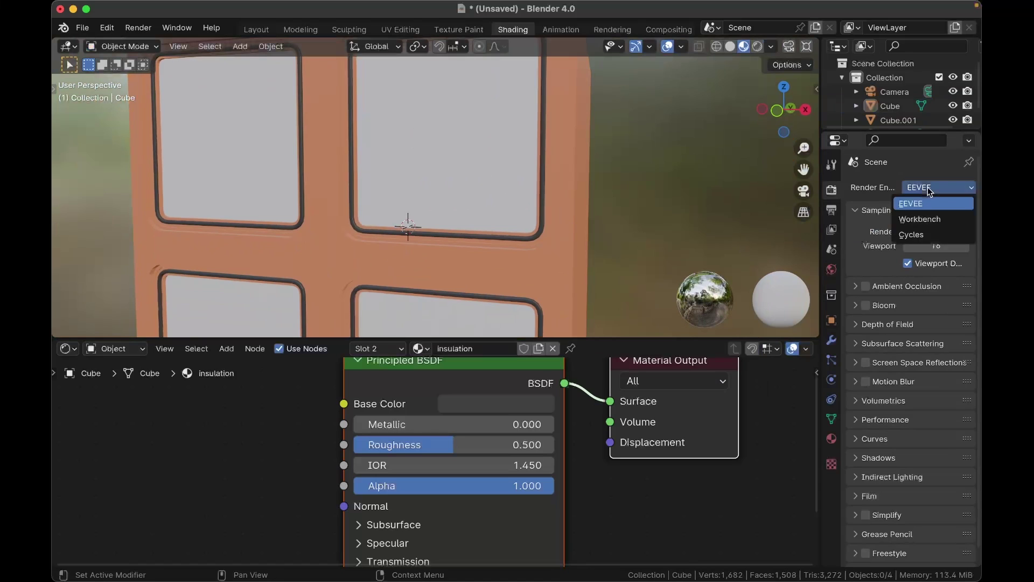
pyautogui.click(911, 235)
# Step: Switch the viewport to Rendered shading and turn off Scene World so the built-in HDRI lights the scene
pyautogui.click(772, 47)
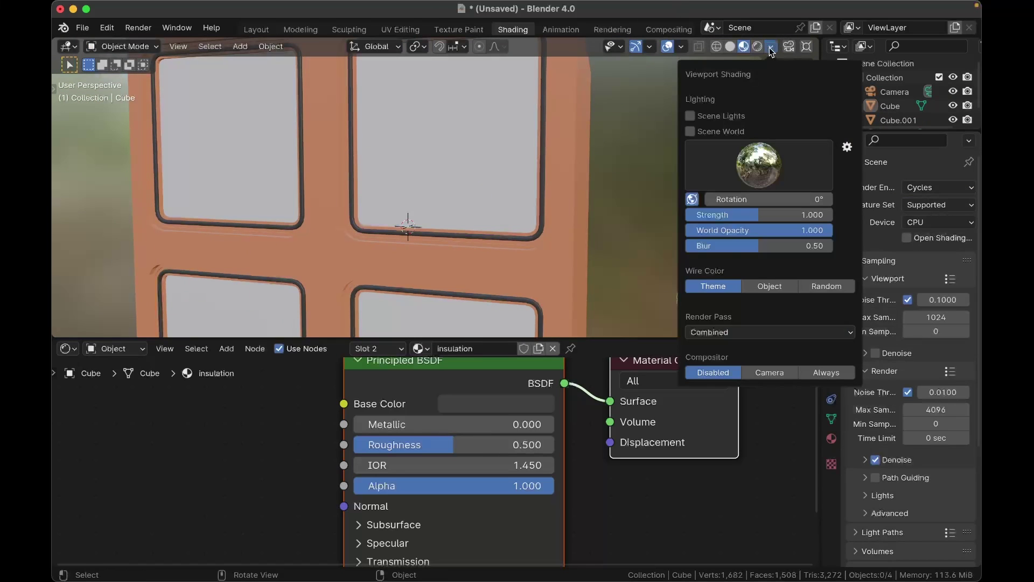
pyautogui.click(691, 132)
pyautogui.press('z')
pyautogui.click(582, 161)
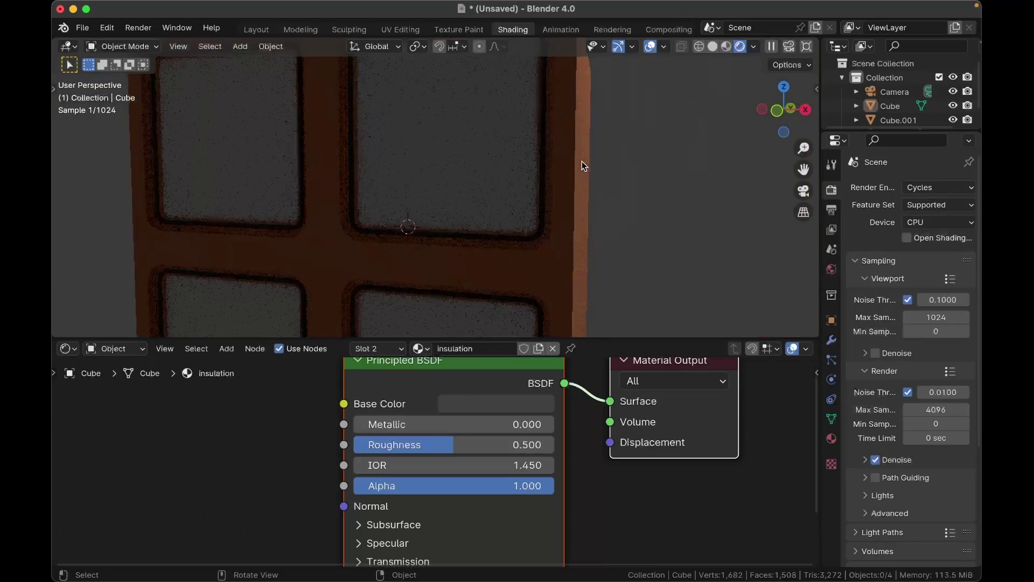
pyautogui.click(756, 48)
pyautogui.click(677, 177)
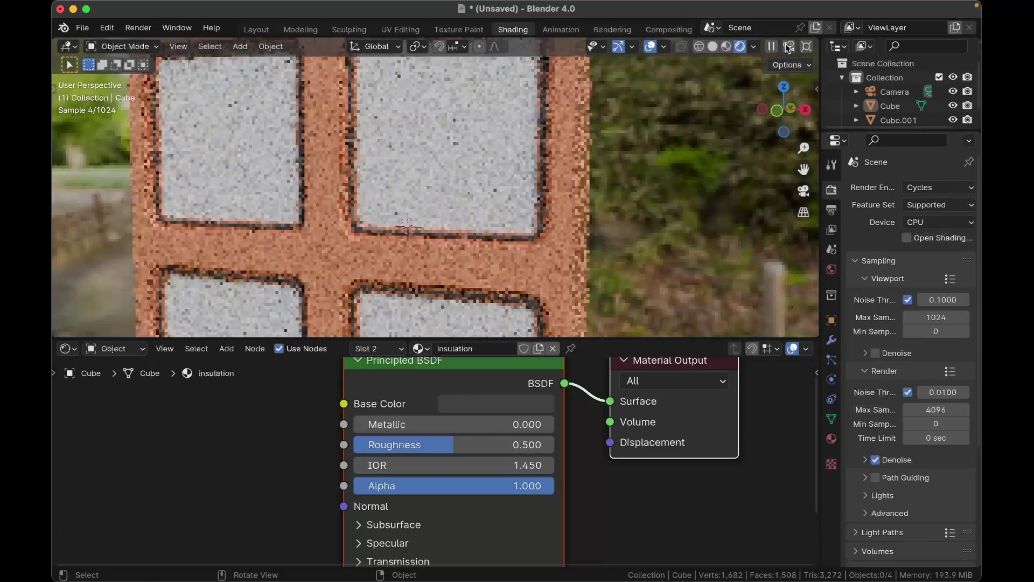
pyautogui.scroll(4, 615, 168)
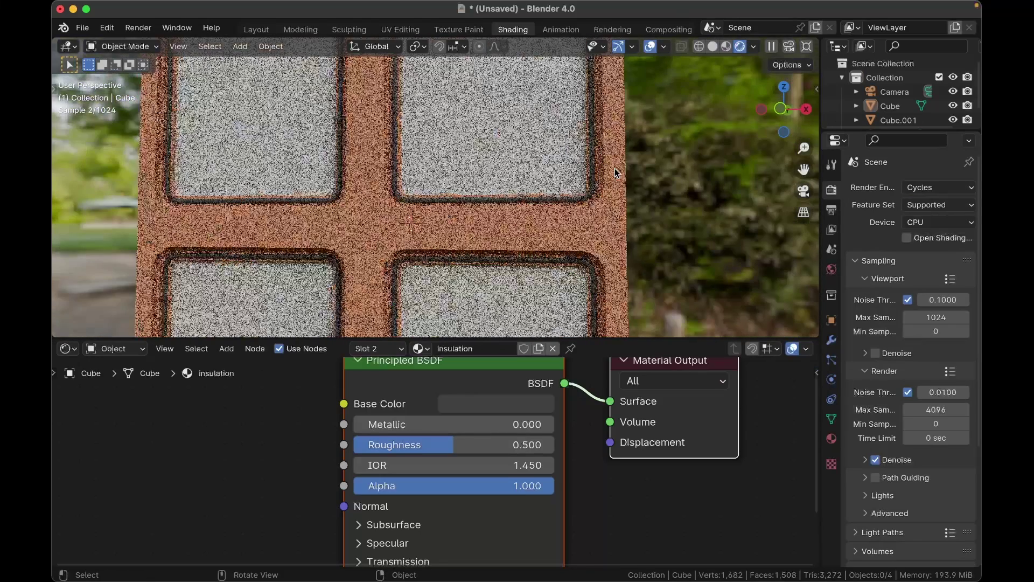
# Step: Select the panes object and rename its material to glass
pyautogui.click(504, 159)
pyautogui.moveTo(504, 159); pyautogui.dragTo(559, 138, button='middle')
pyautogui.doubleClick(458, 348)
pyautogui.write('glass')
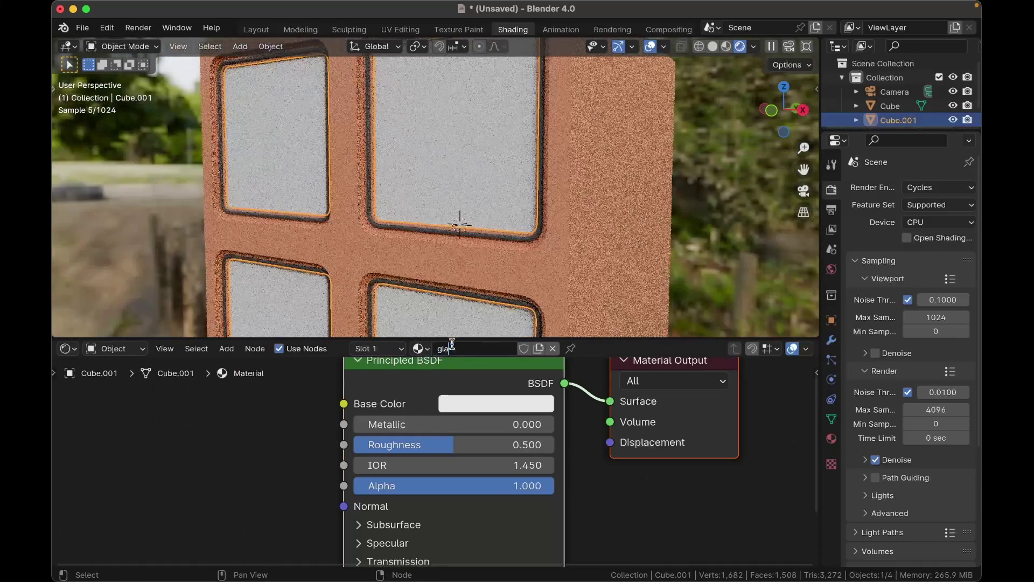
pyautogui.press('Return')
pyautogui.scroll(1, 457, 386)
pyautogui.scroll(-3, 457, 385)
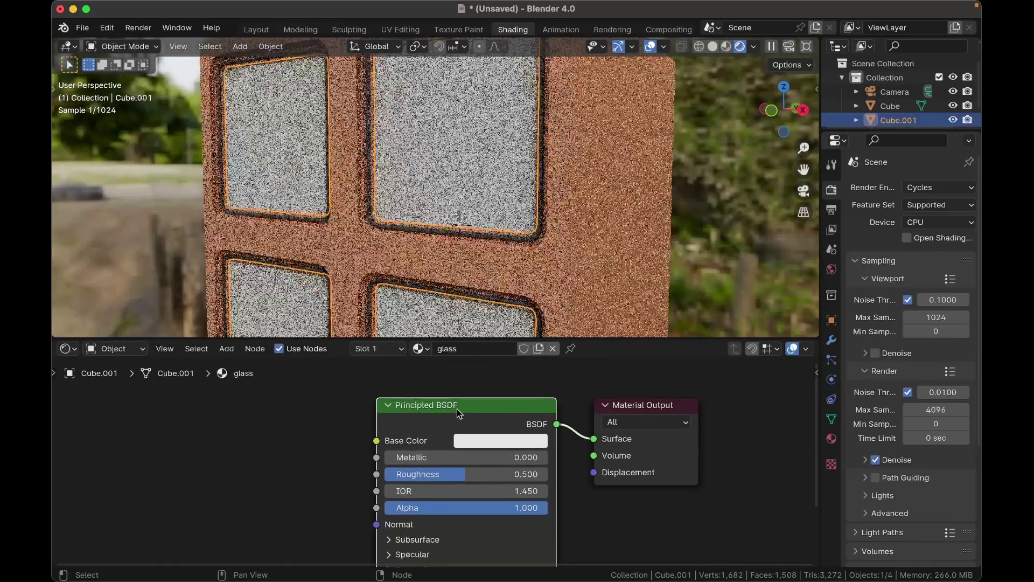
# Step: Replace the Principled BSDF of the glass material with a Glass BSDF node placed well before the Material Output
pyautogui.press('x')
pyautogui.hotkey('shift', 'a')
pyautogui.moveTo(391, 467)
pyautogui.write('gla')
pyautogui.press('Return')
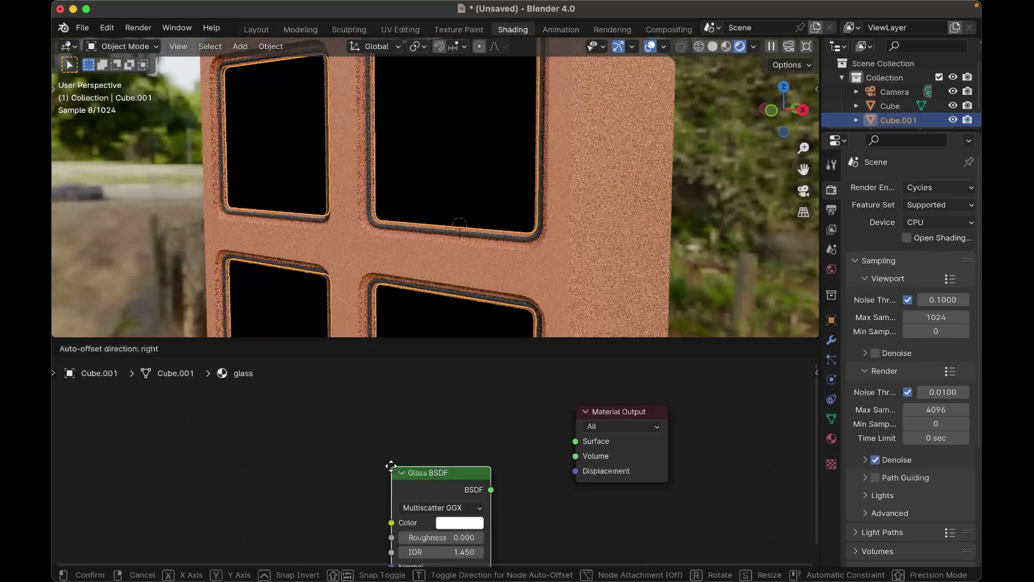
pyautogui.click(304, 415)
pyautogui.moveTo(324, 420); pyautogui.dragTo(285, 420)
# Step: Add a Transparent BSDF node to the glass material and place it directly below the Glass BSDF
pyautogui.hotkey('shift', 'a')
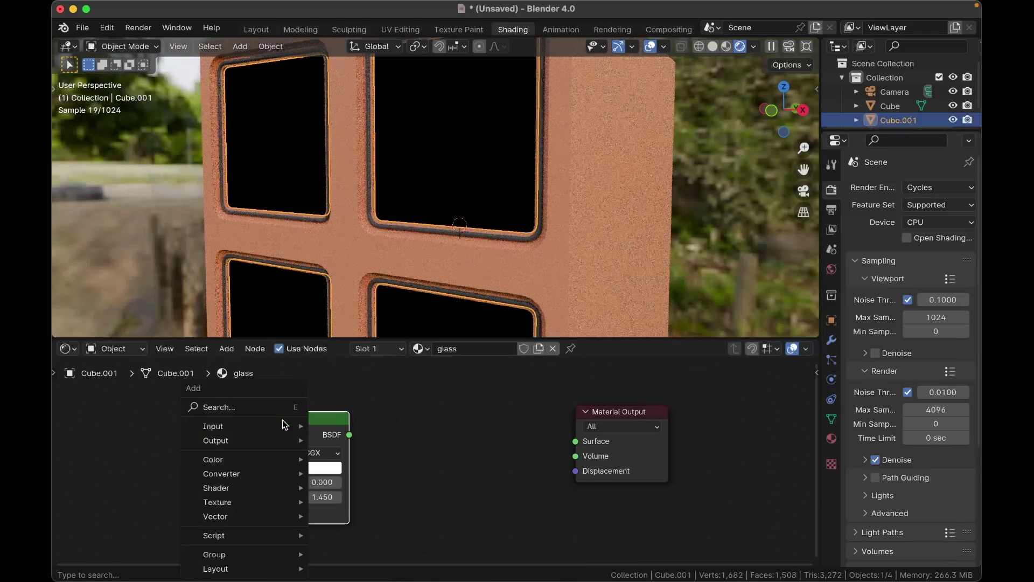
pyautogui.write('tras')
pyautogui.press('Down')
pyautogui.press('Down')
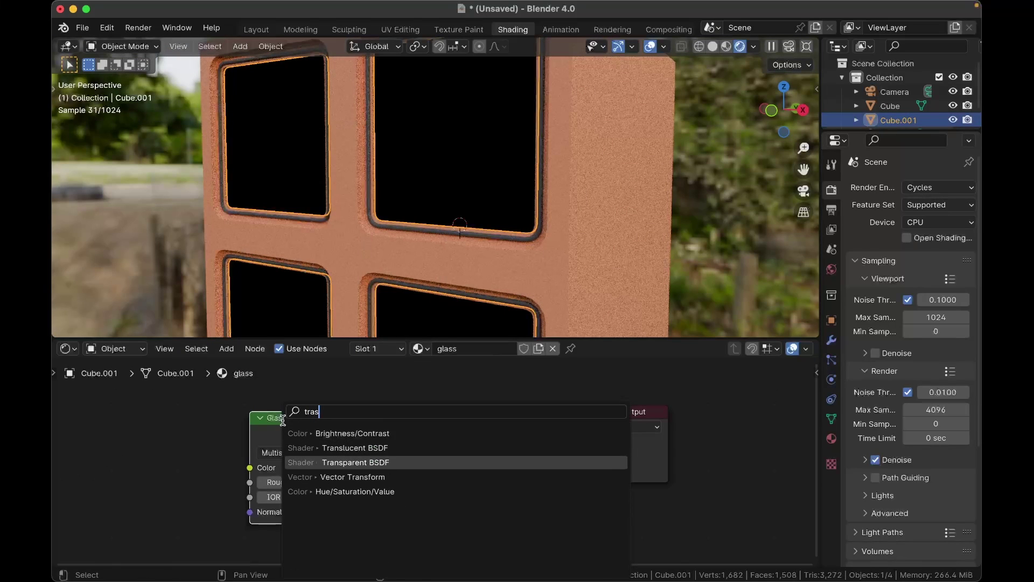
pyautogui.press('Return')
pyautogui.click(254, 531)
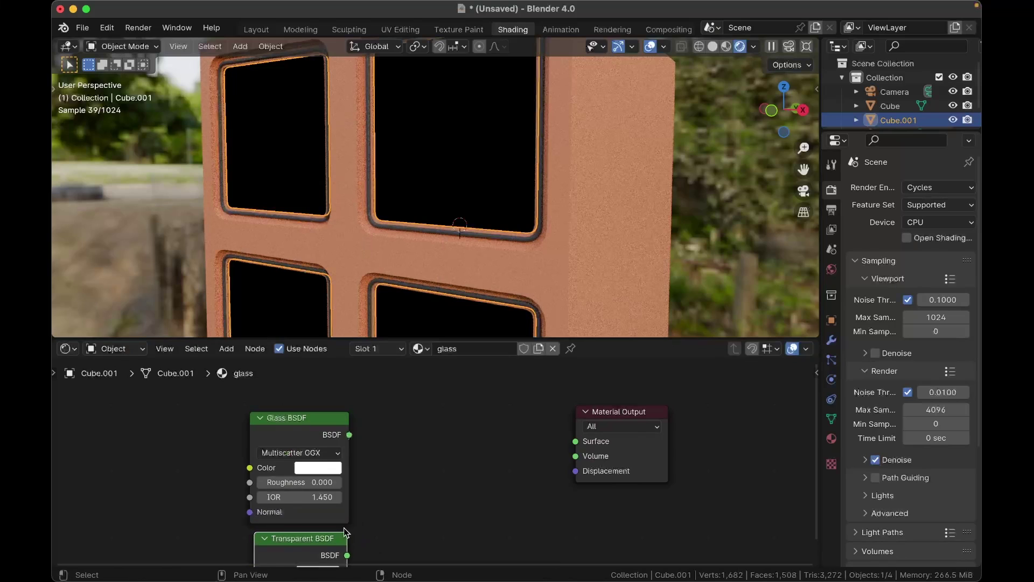
# Step: Combine the Glass BSDF and Transparent BSDF with a Mix Shader and connect it to the Material Output's Surface
pyautogui.moveTo(350, 435); pyautogui.dragTo(422, 460)
pyautogui.write('mix')
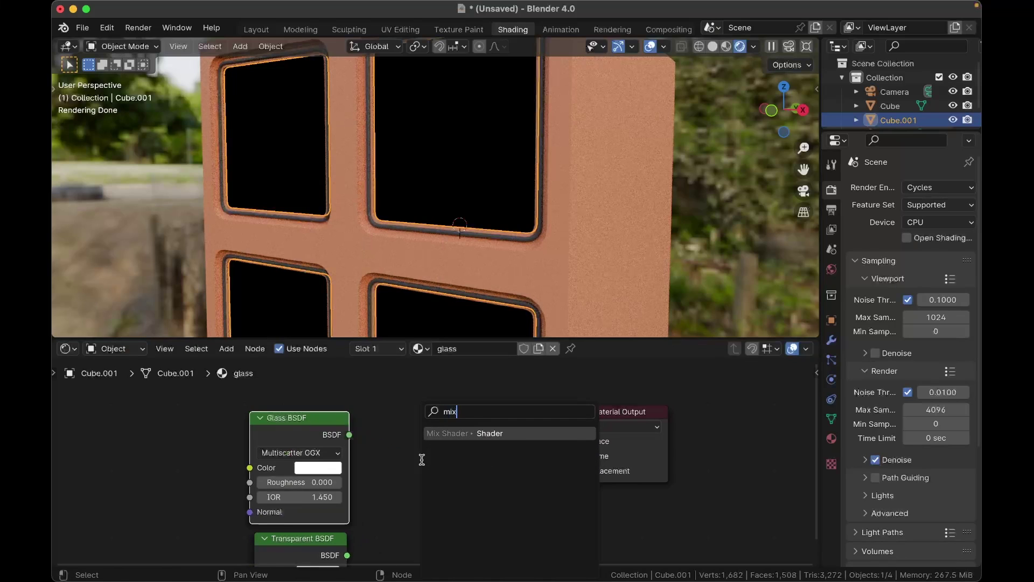
pyautogui.press('Return')
pyautogui.click(421, 468)
pyautogui.moveTo(347, 555); pyautogui.dragTo(419, 523)
pyautogui.moveTo(512, 477); pyautogui.dragTo(576, 442)
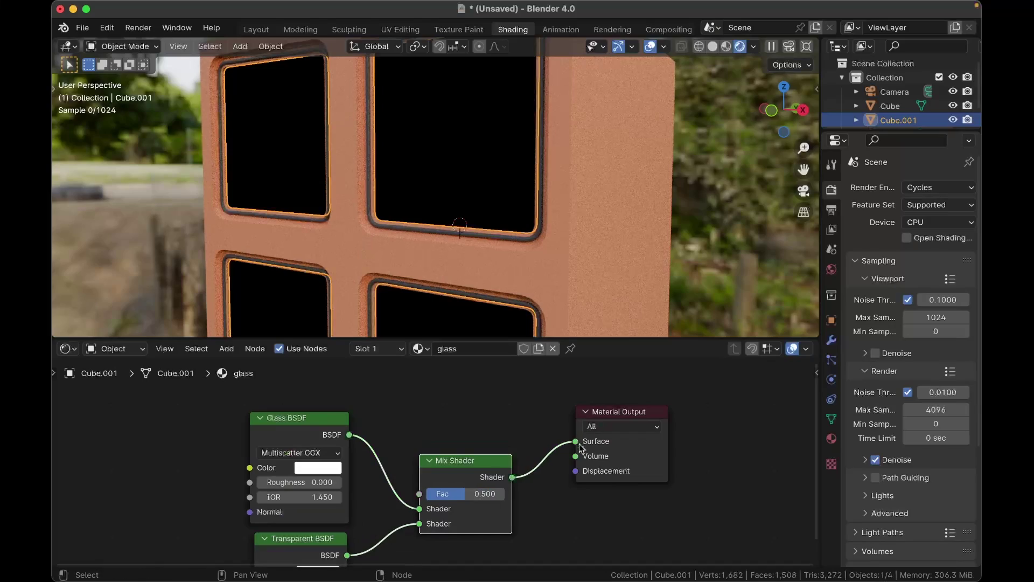
# Step: Connect a Light Path node's Is Shadow Ray output to the Mix Shader's Fac, and deselect the panes object
pyautogui.moveTo(576, 441); pyautogui.dragTo(751, 457, button='middle')
pyautogui.moveTo(595, 509); pyautogui.dragTo(261, 437)
pyautogui.write('shad')
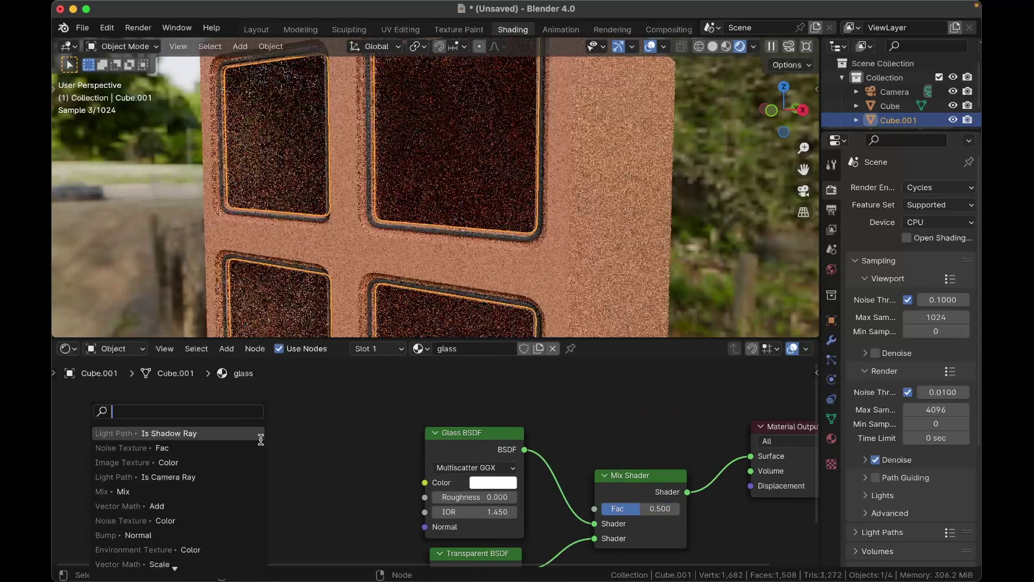
pyautogui.click(261, 439)
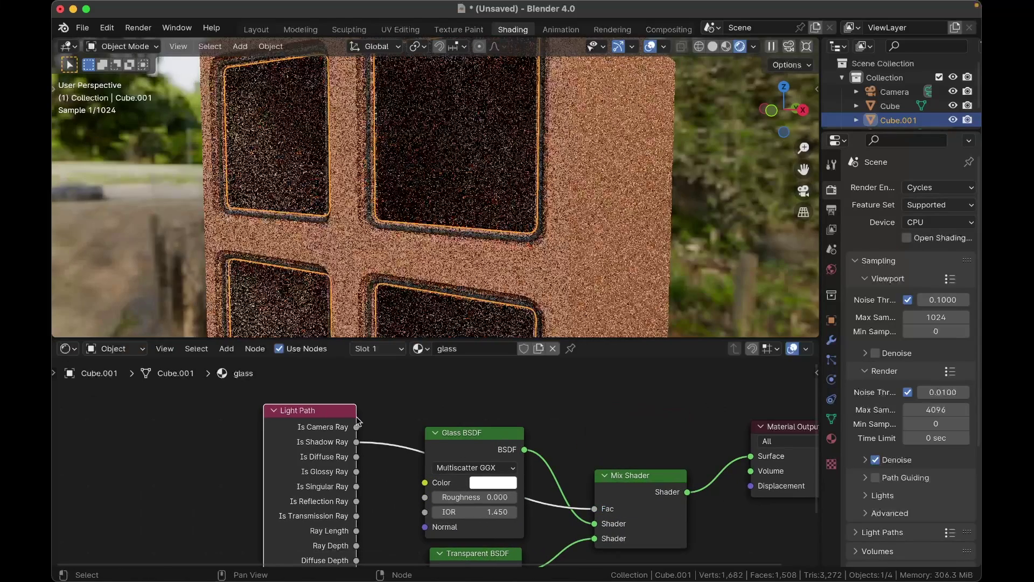
pyautogui.hotkey('alt', 'a')
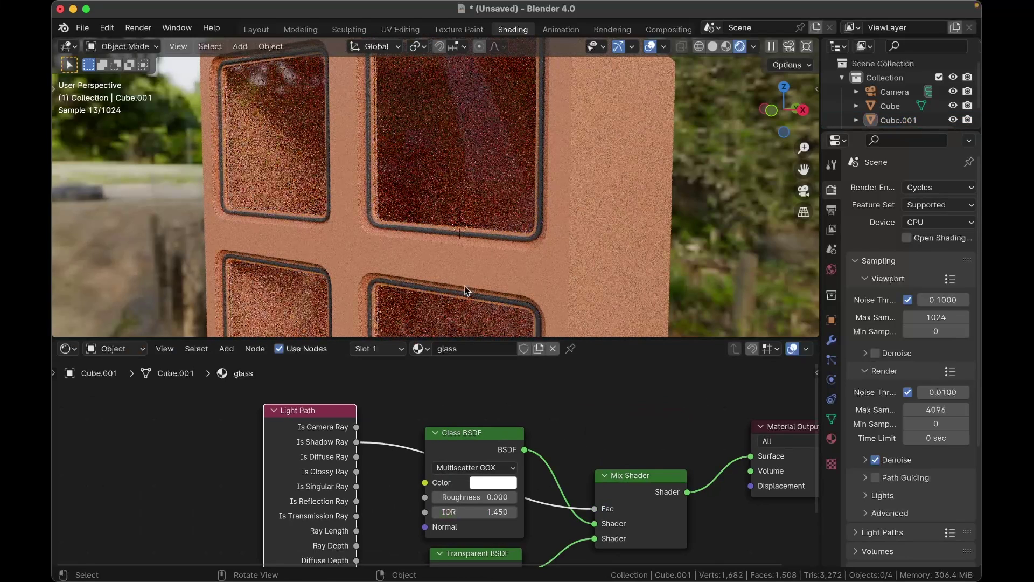
# Step: Enable viewport denoising with a start sample of 10
pyautogui.scroll(-3, 520, 383)
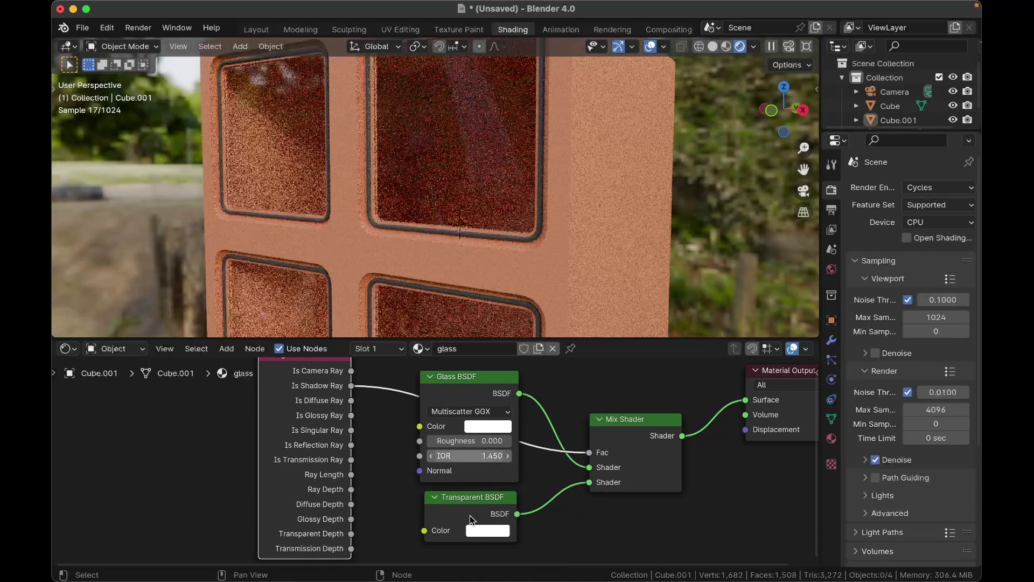
pyautogui.scroll(2, 467, 511)
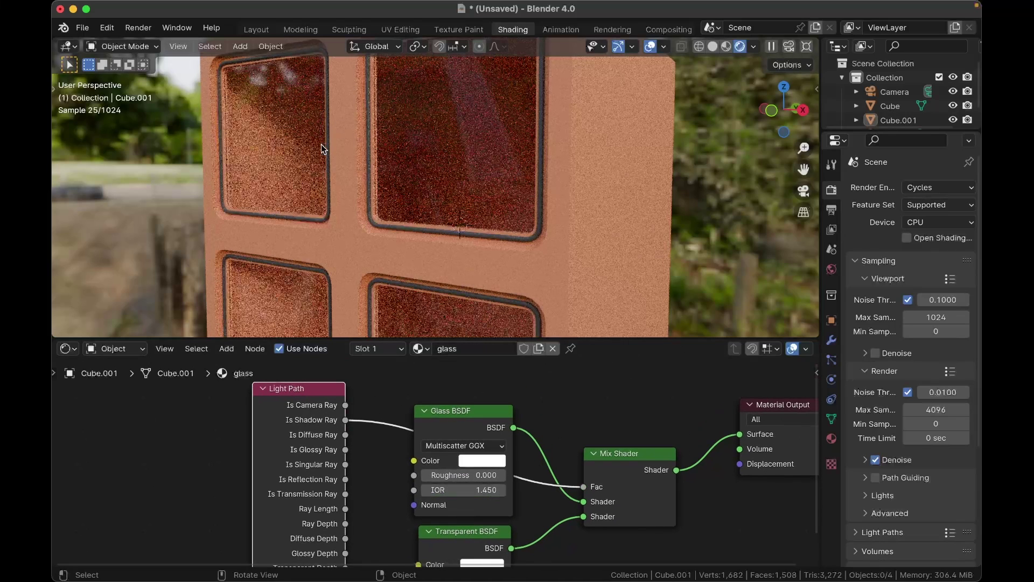
pyautogui.click(876, 353)
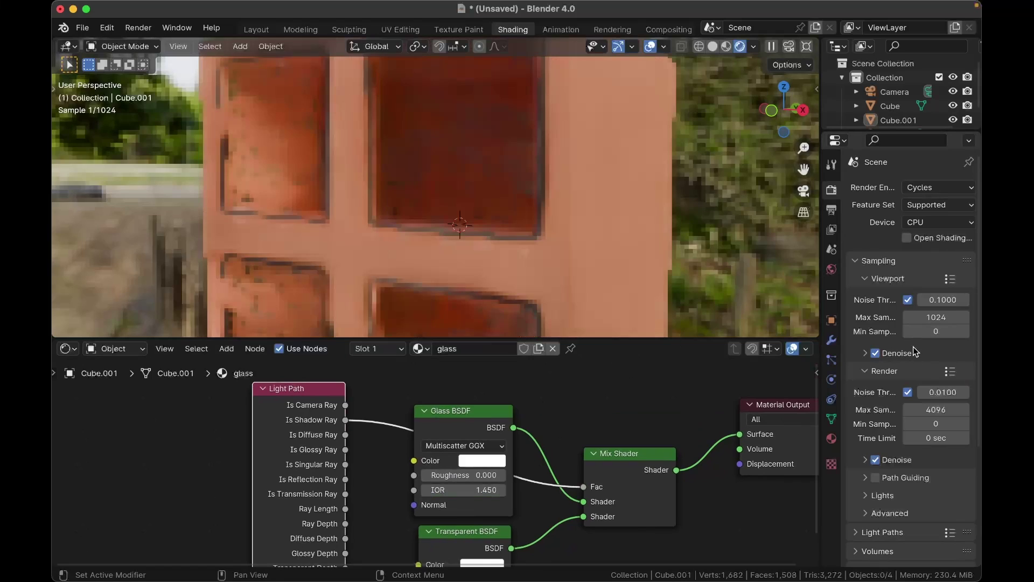
pyautogui.click(865, 353)
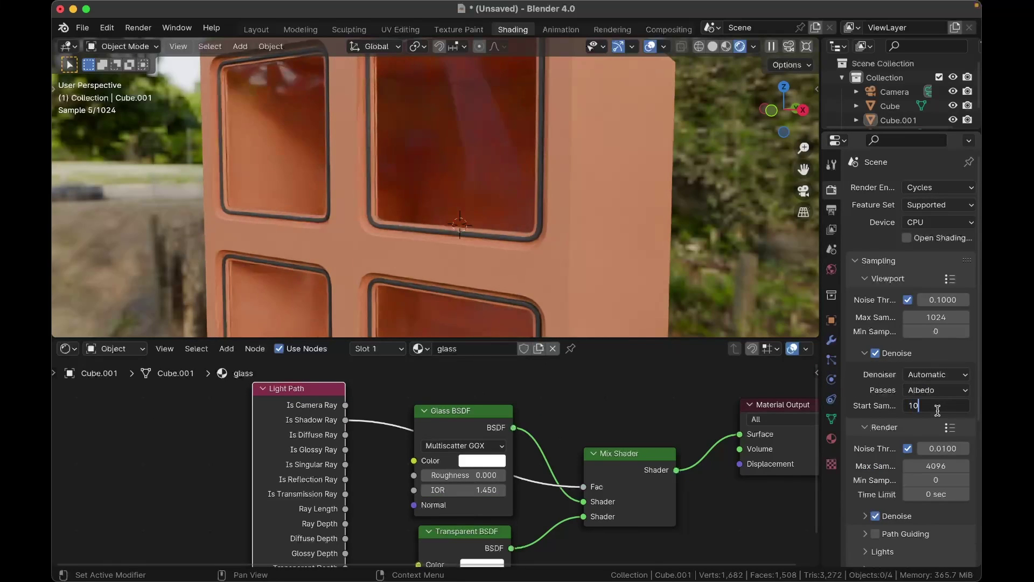
pyautogui.press('Return')
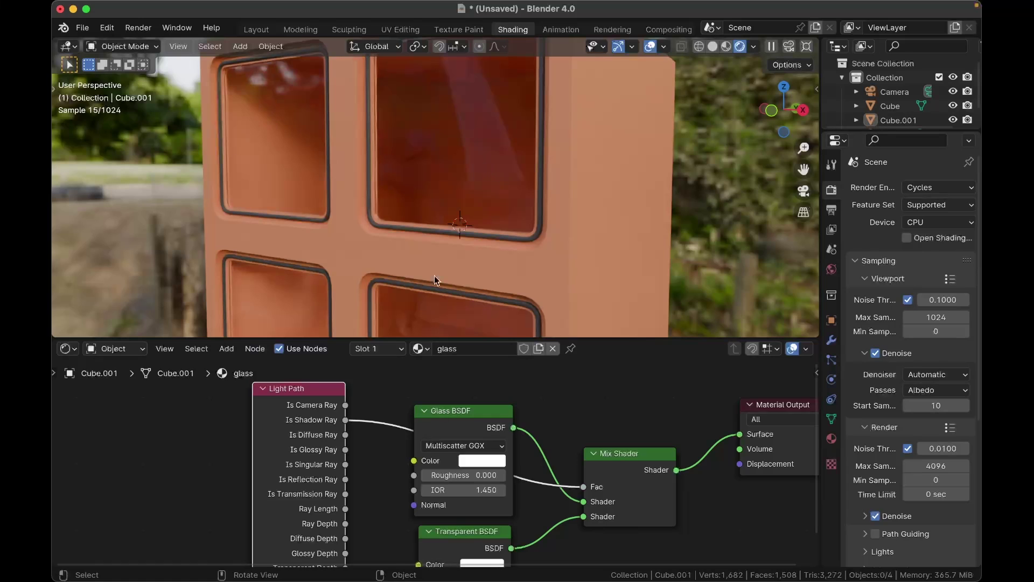
# Step: Compare the panes with the Glass BSDF wired straight to the Material Output, and examine the rendered cube's windows from several angles and distances
pyautogui.moveTo(584, 501); pyautogui.dragTo(740, 434)
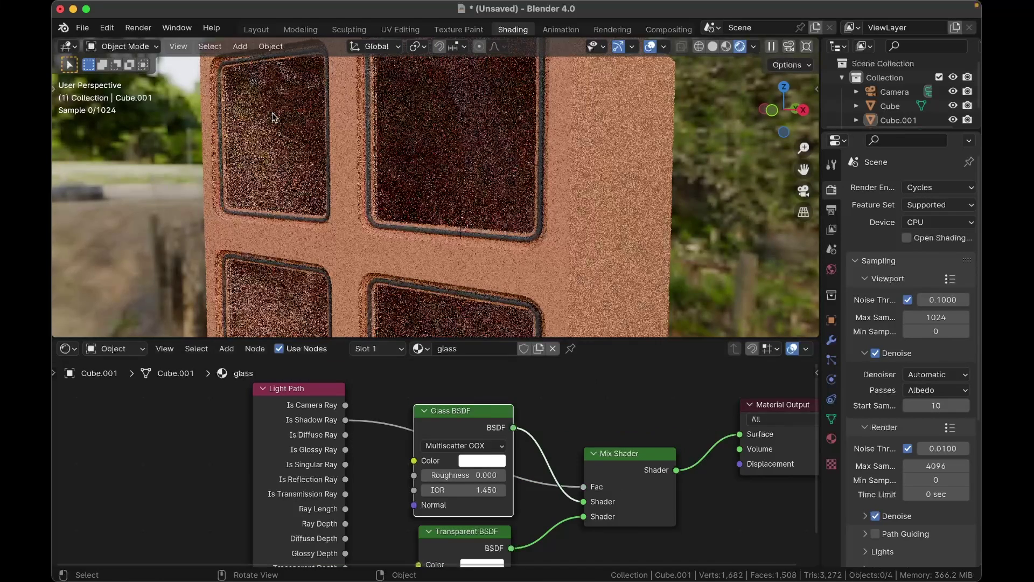
pyautogui.hscroll(-3, 272, 112)
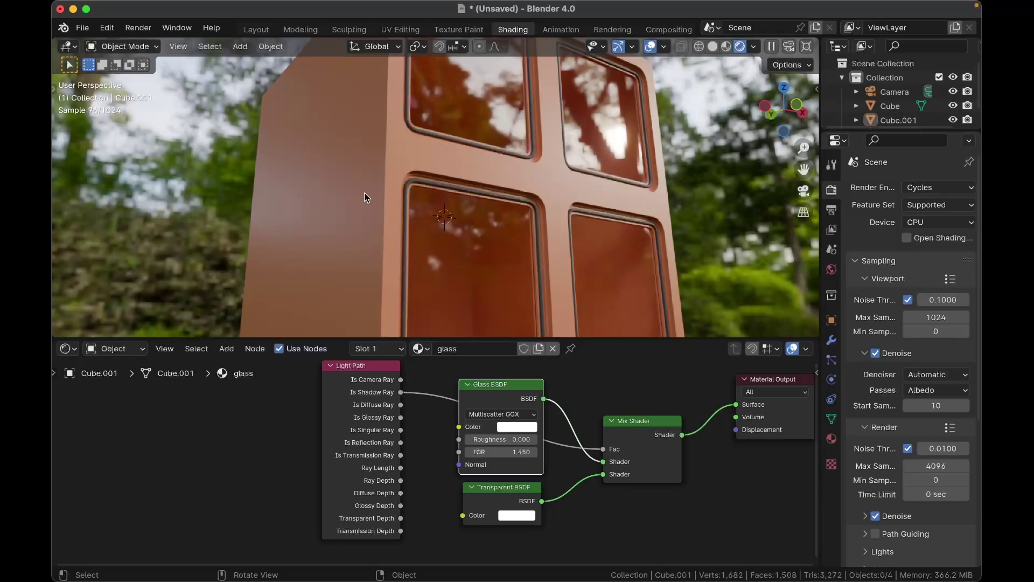
pyautogui.scroll(-6, 364, 193)
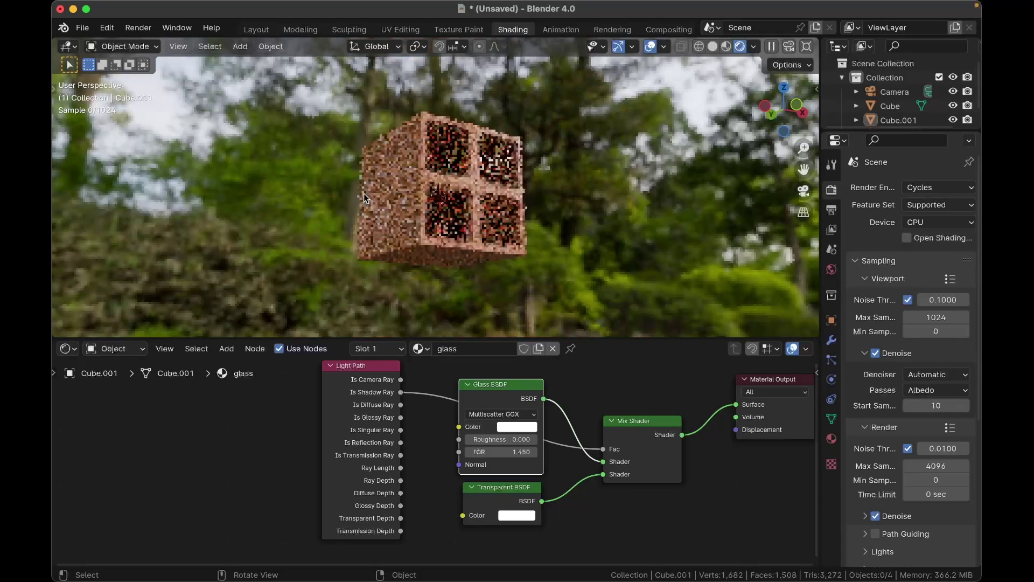
pyautogui.scroll(-2, 364, 193)
pyautogui.hscroll(3, 363, 193)
pyautogui.scroll(3, 363, 196)
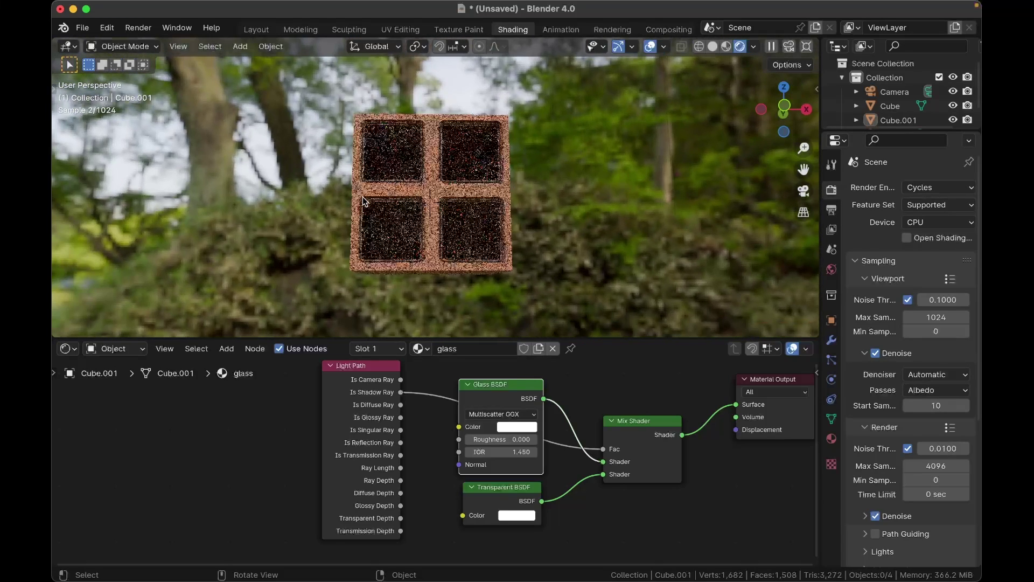
pyautogui.scroll(3, 563, 186)
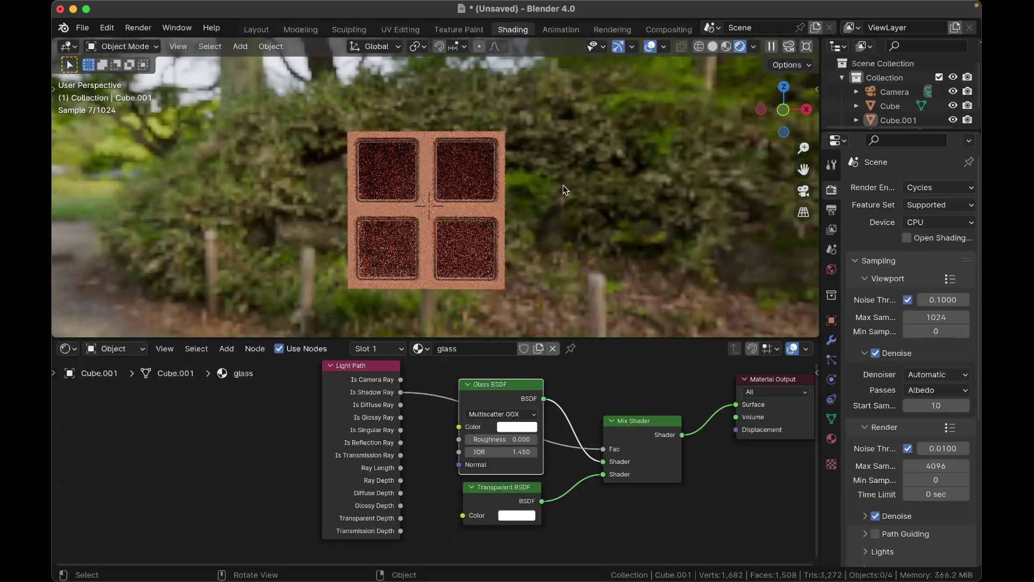